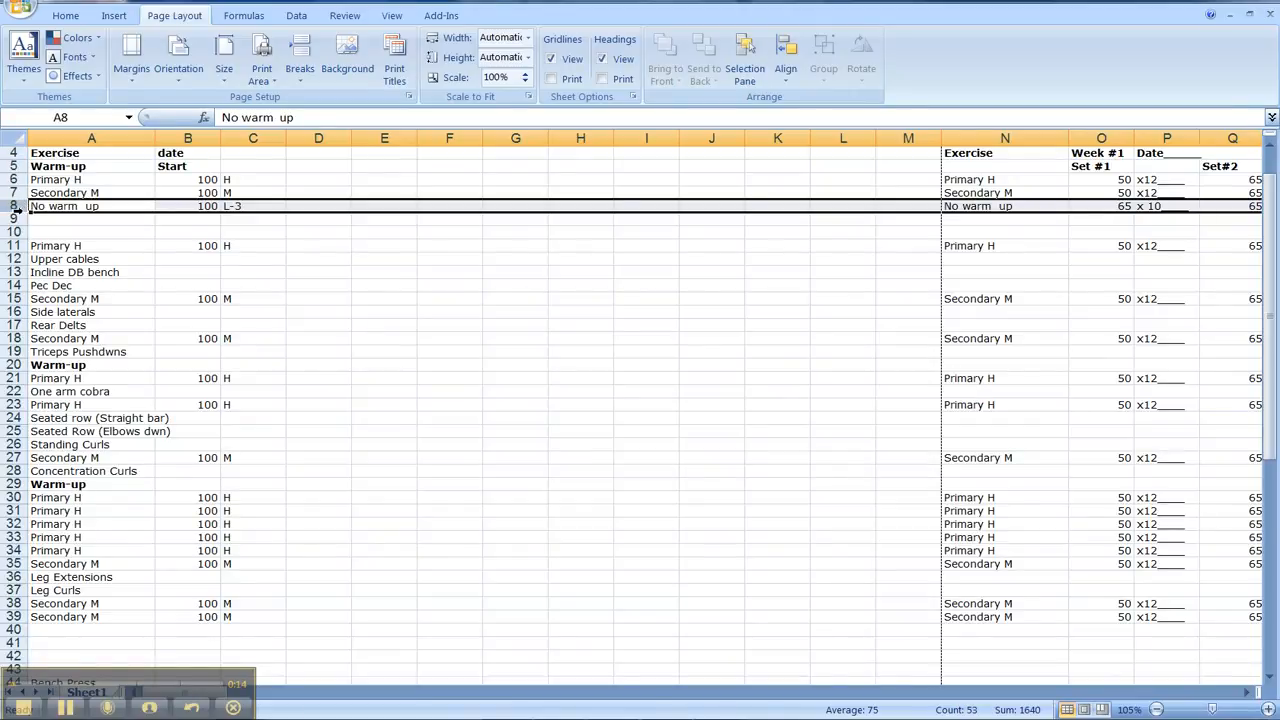
Copy the "No warm up" row 8 and paste it over rows 12–14, 16, 17, 19, 22, 24–26, 28, 36 and 37
{"action": "key", "text": "ctrl+c"}
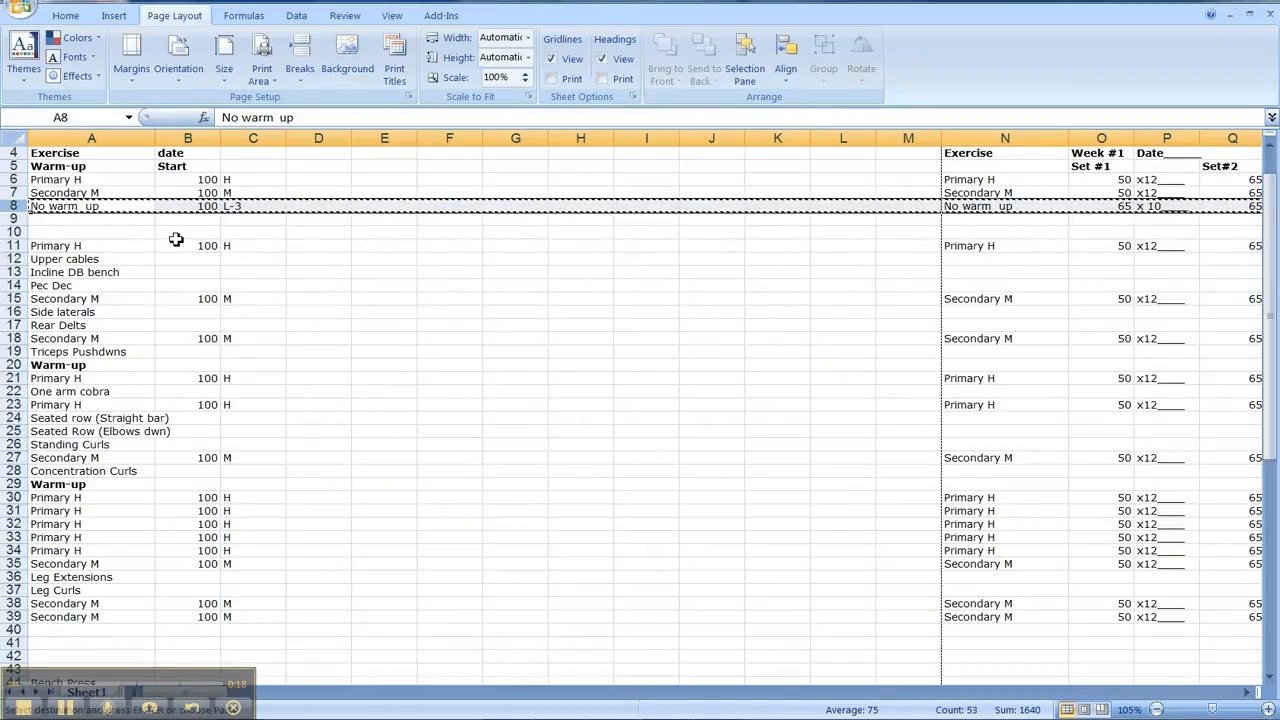
{"action": "left_click", "coordinate": [17, 259], "text": "ctrl"}
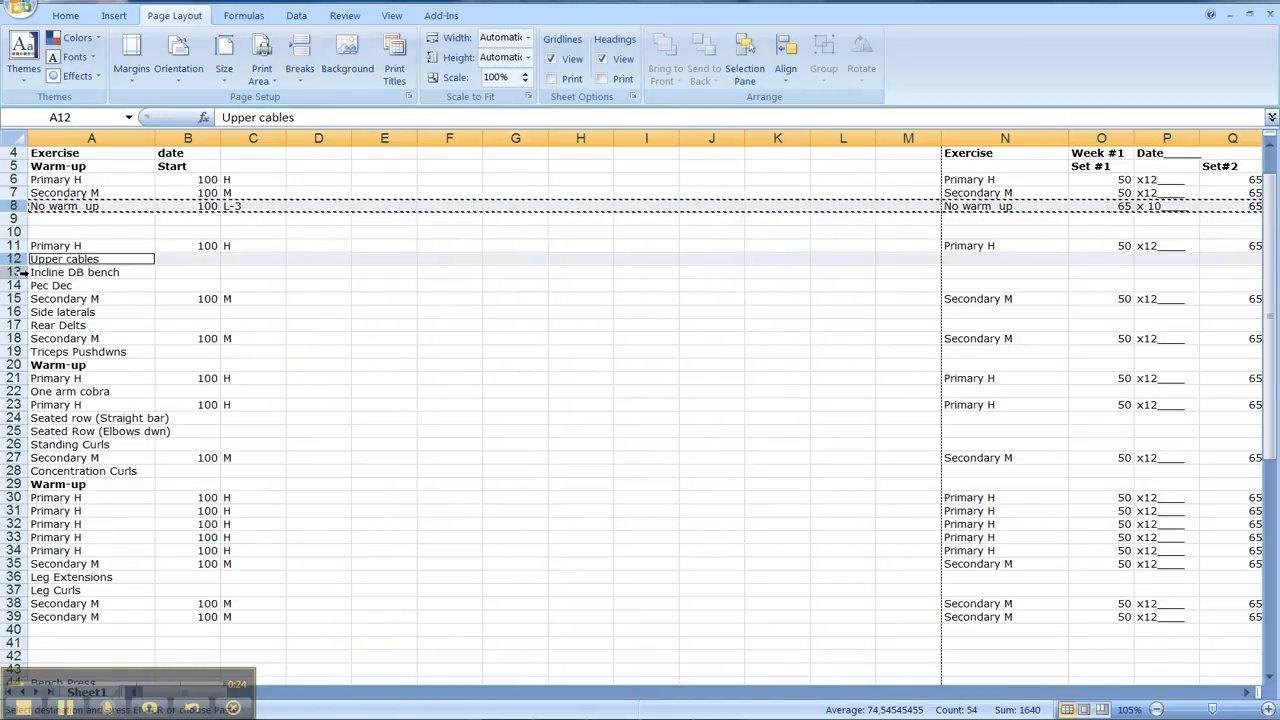
{"action": "left_click", "coordinate": [17, 272], "text": "ctrl"}
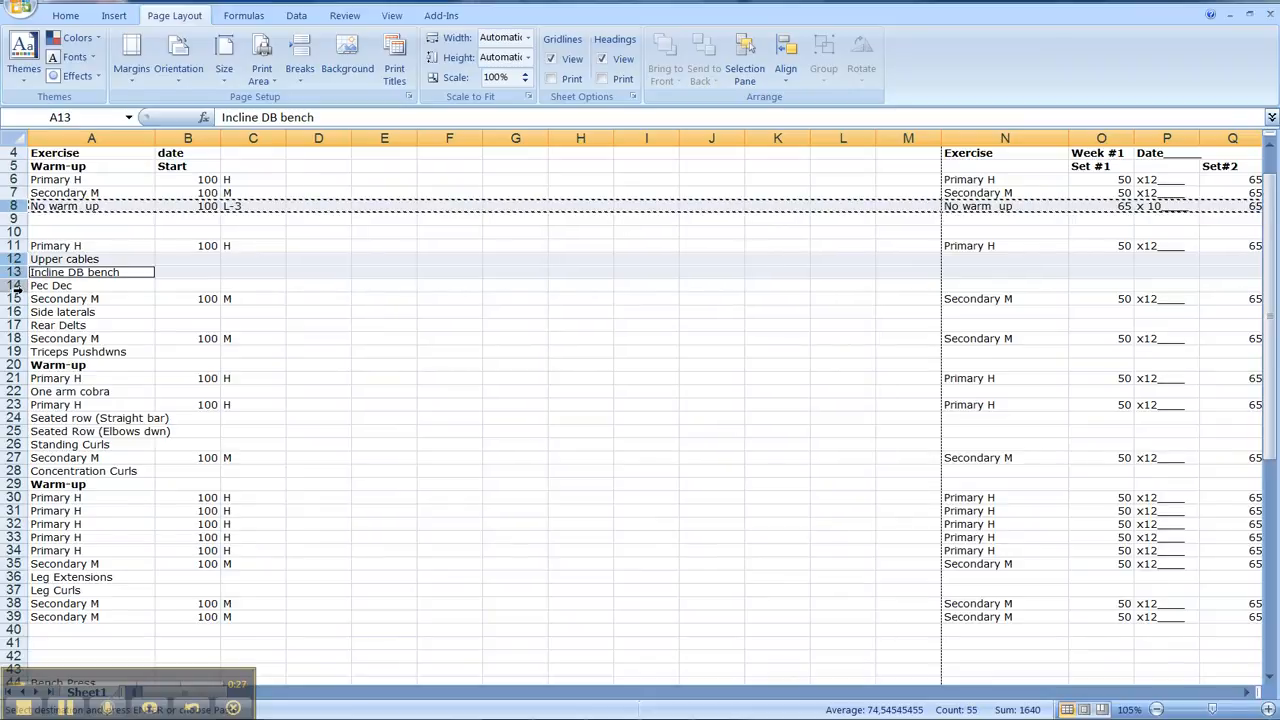
{"action": "left_click", "coordinate": [17, 286], "text": "ctrl"}
{"action": "left_click", "coordinate": [17, 312], "text": "ctrl"}
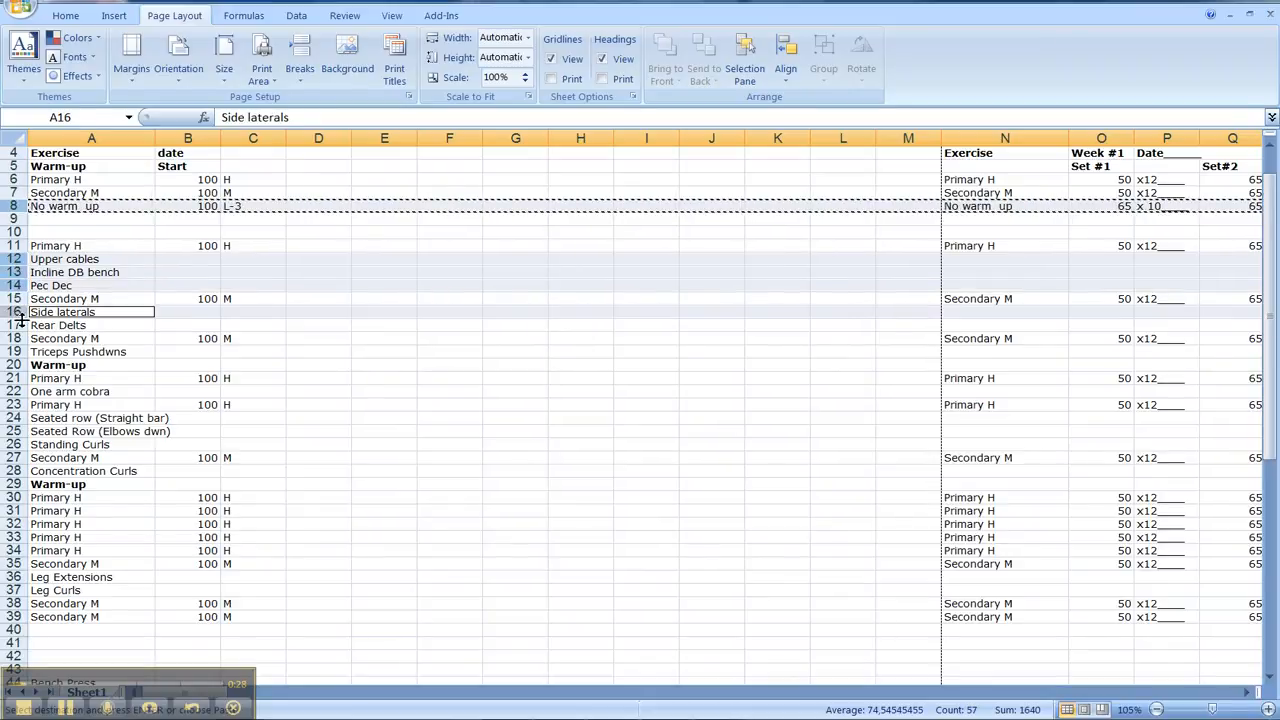
{"action": "left_click", "coordinate": [17, 326], "text": "ctrl"}
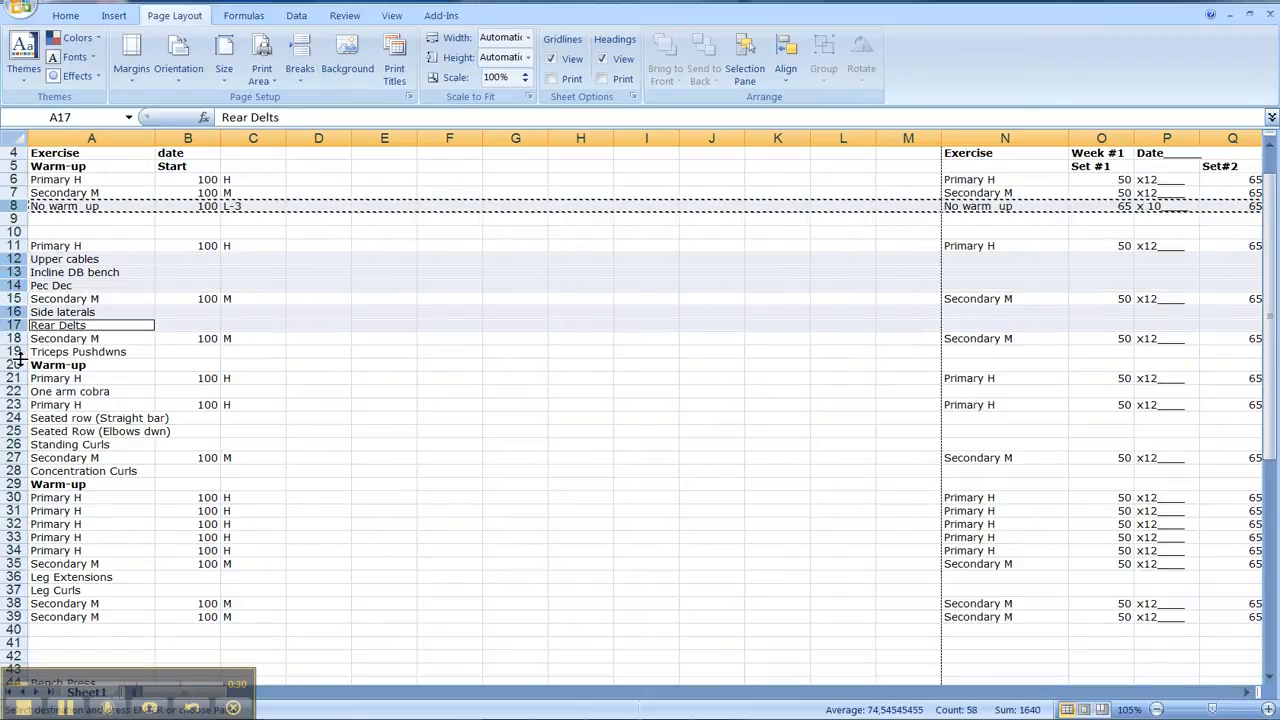
{"action": "left_click", "coordinate": [17, 353], "text": "ctrl"}
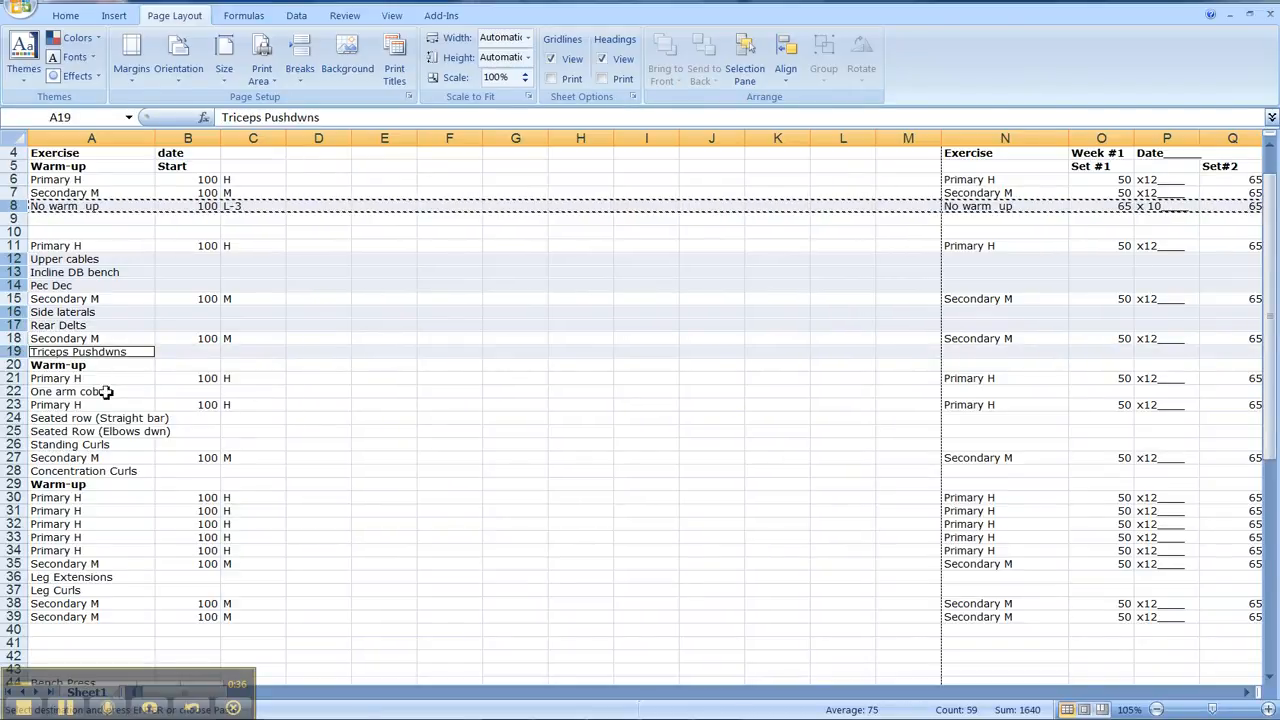
{"action": "left_click", "coordinate": [14, 391], "text": "ctrl"}
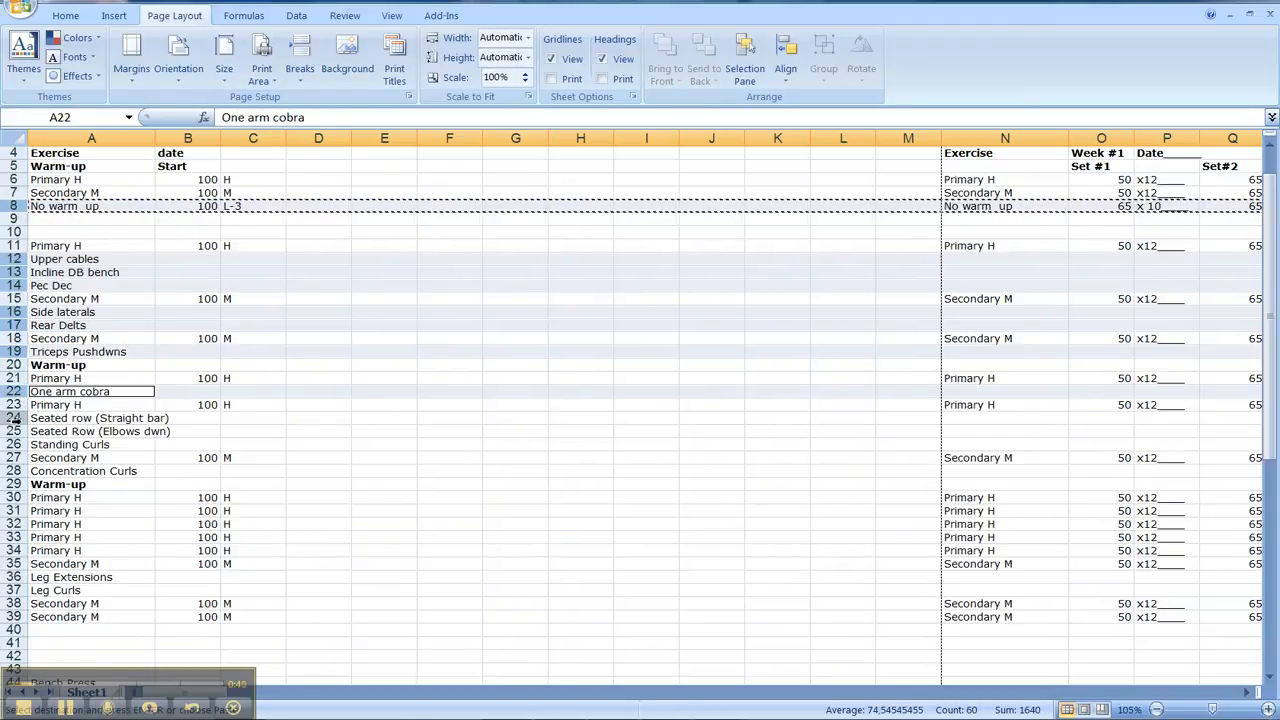
{"action": "left_click", "coordinate": [14, 418], "text": "ctrl"}
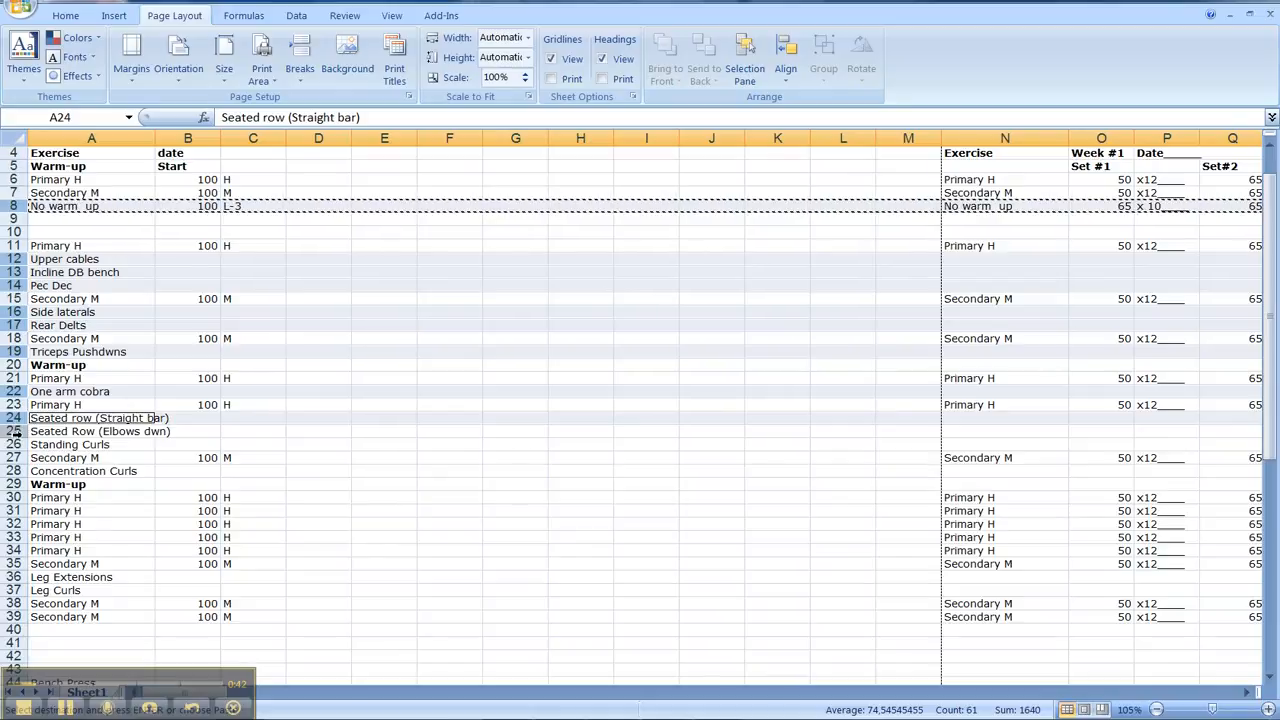
{"action": "left_click", "coordinate": [14, 431], "text": "ctrl"}
{"action": "left_click", "coordinate": [15, 445], "text": "ctrl"}
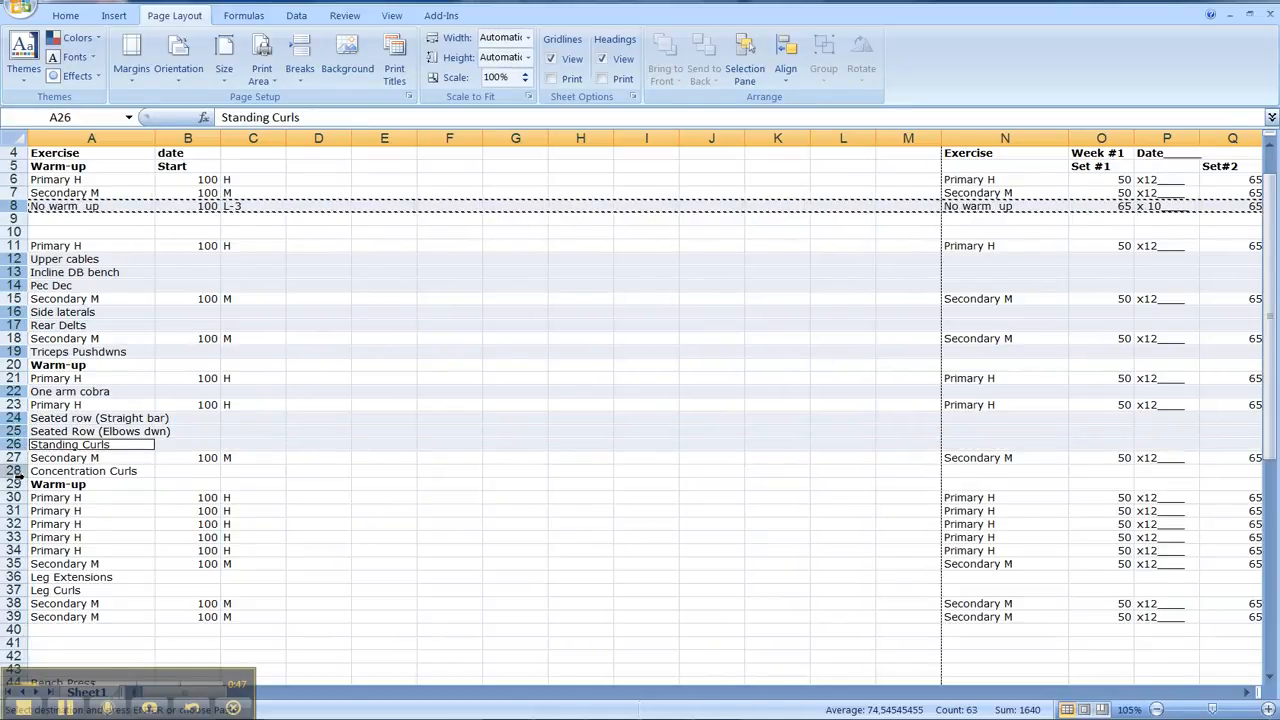
{"action": "left_click", "coordinate": [18, 472], "text": "ctrl"}
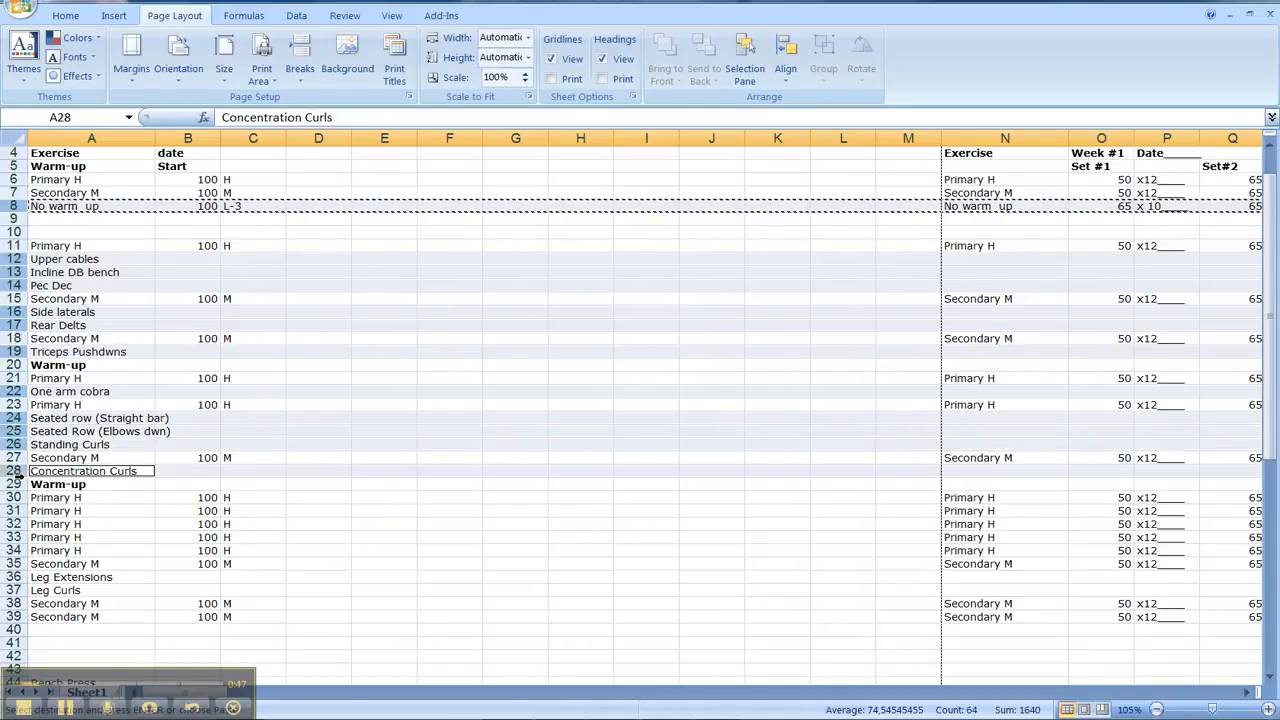
{"action": "left_click", "coordinate": [17, 577], "text": "ctrl"}
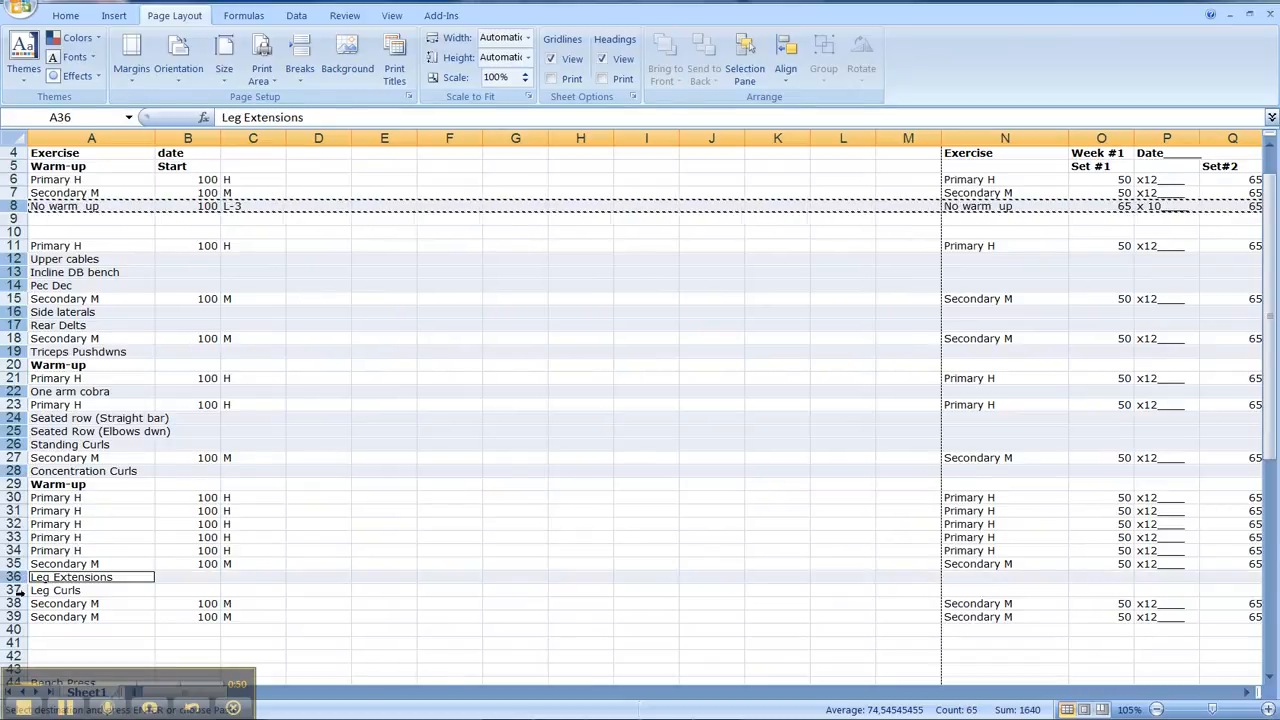
{"action": "left_click", "coordinate": [15, 590], "text": "ctrl"}
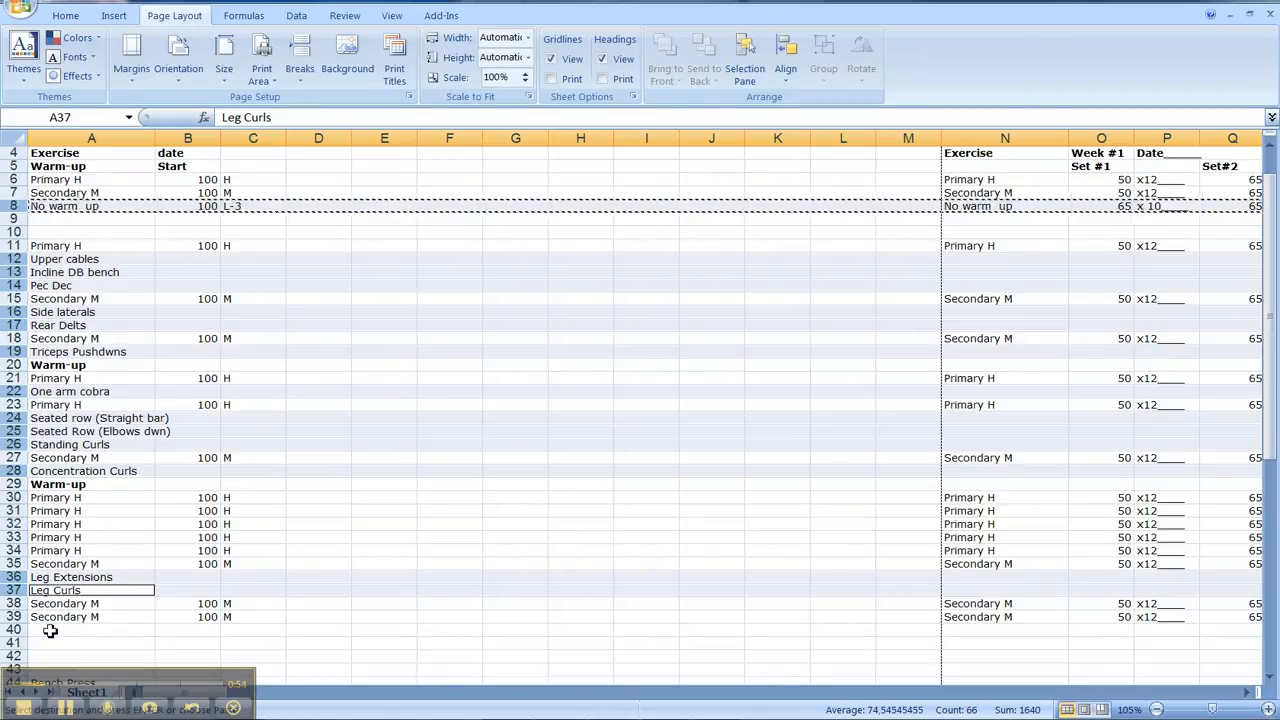
{"action": "key", "text": "Return"}
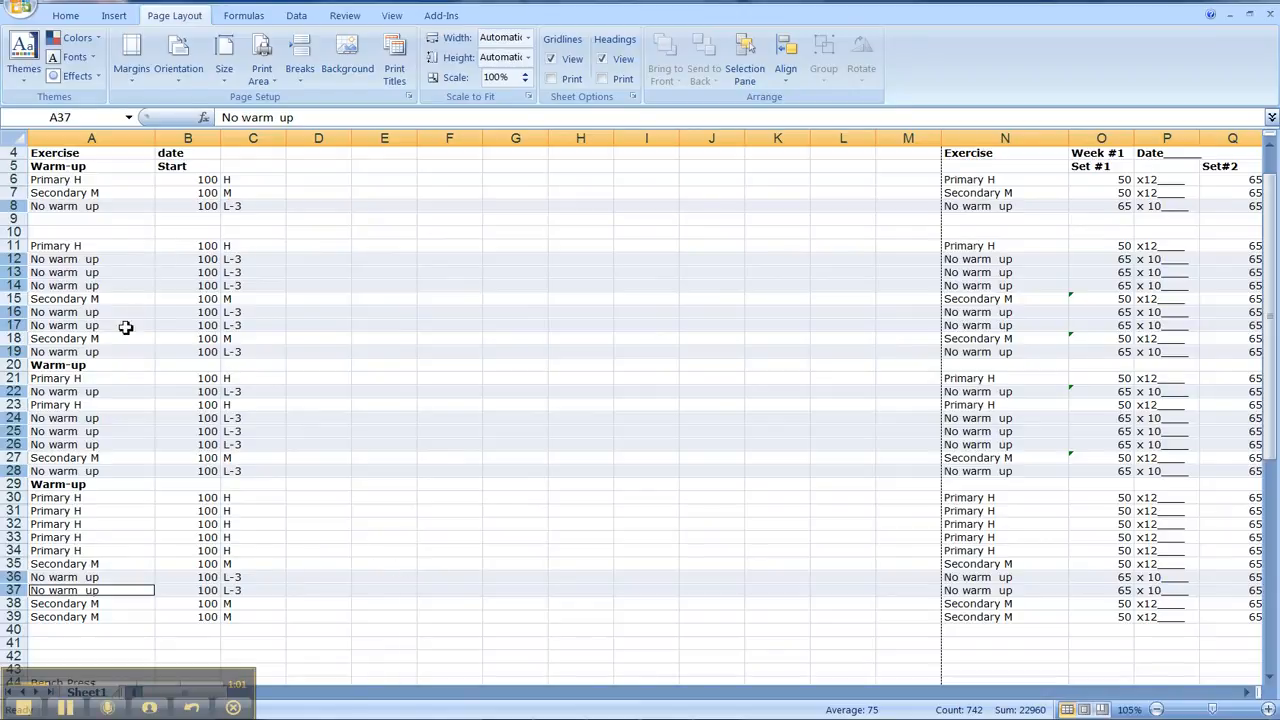
Copy the exercise names from A44:A72, Bench Press through Sit-ups with mat, and paste them over the placeholders starting at A11
{"action": "scroll", "coordinate": [488, 558], "scroll_direction": "down", "scroll_amount": 7}
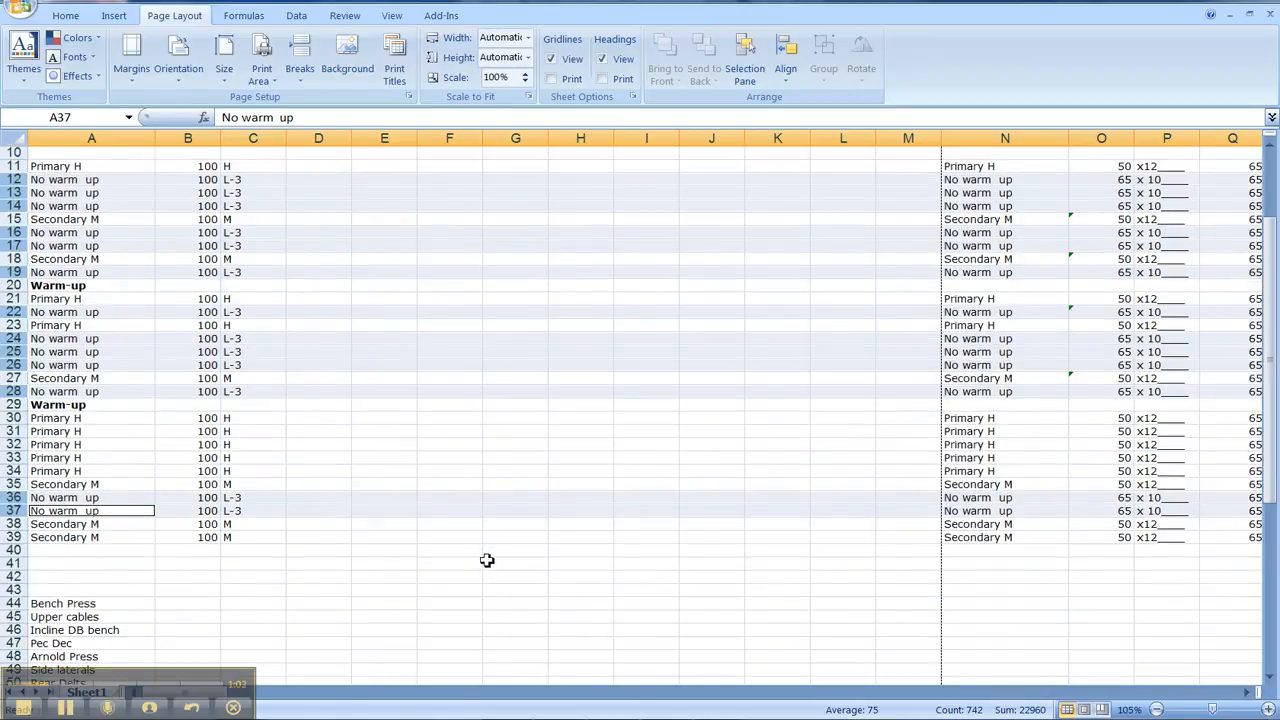
{"action": "scroll", "coordinate": [482, 566], "scroll_direction": "down", "scroll_amount": 2}
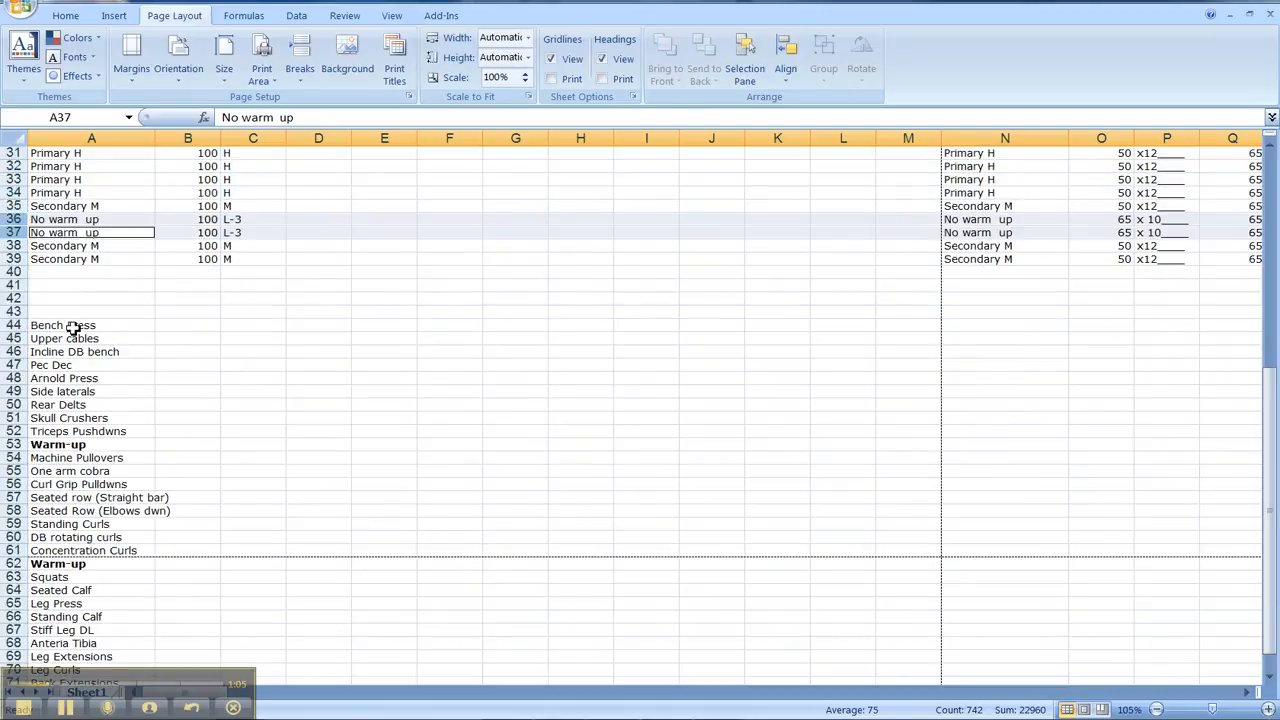
{"action": "left_click_drag", "start_coordinate": [73, 327], "coordinate": [82, 516]}
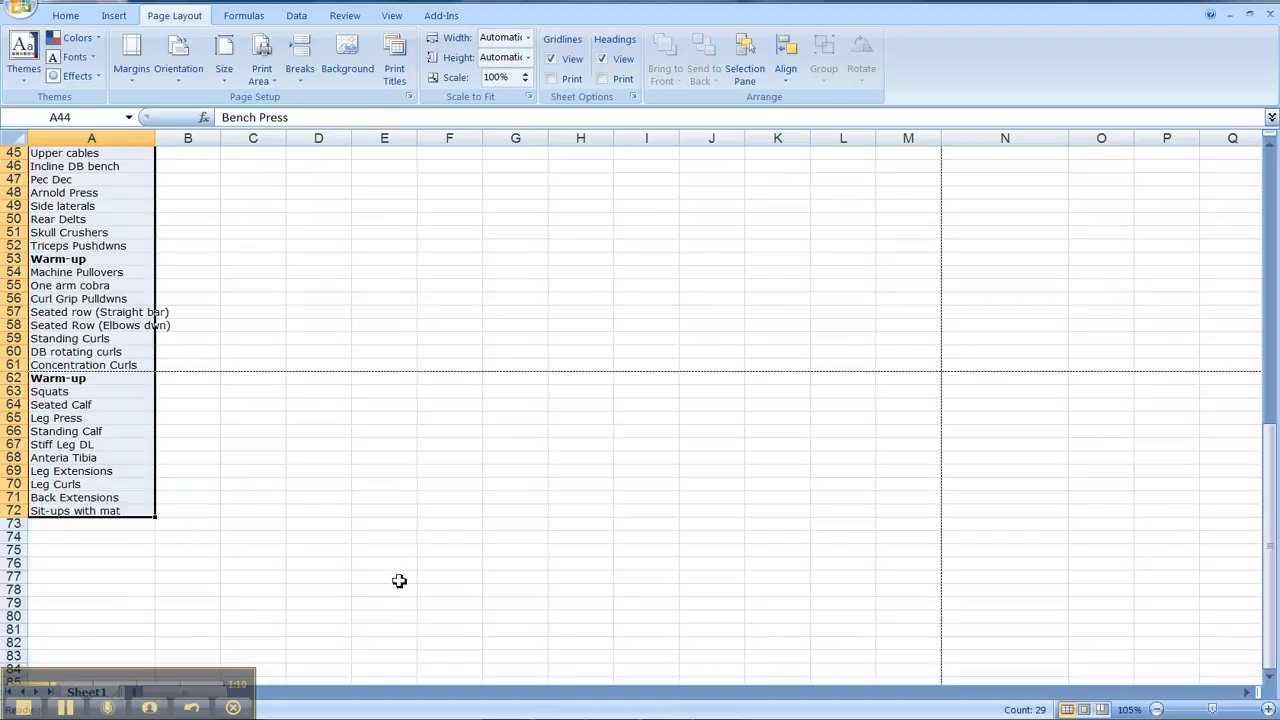
{"action": "scroll", "coordinate": [440, 580], "scroll_direction": "up", "scroll_amount": 11}
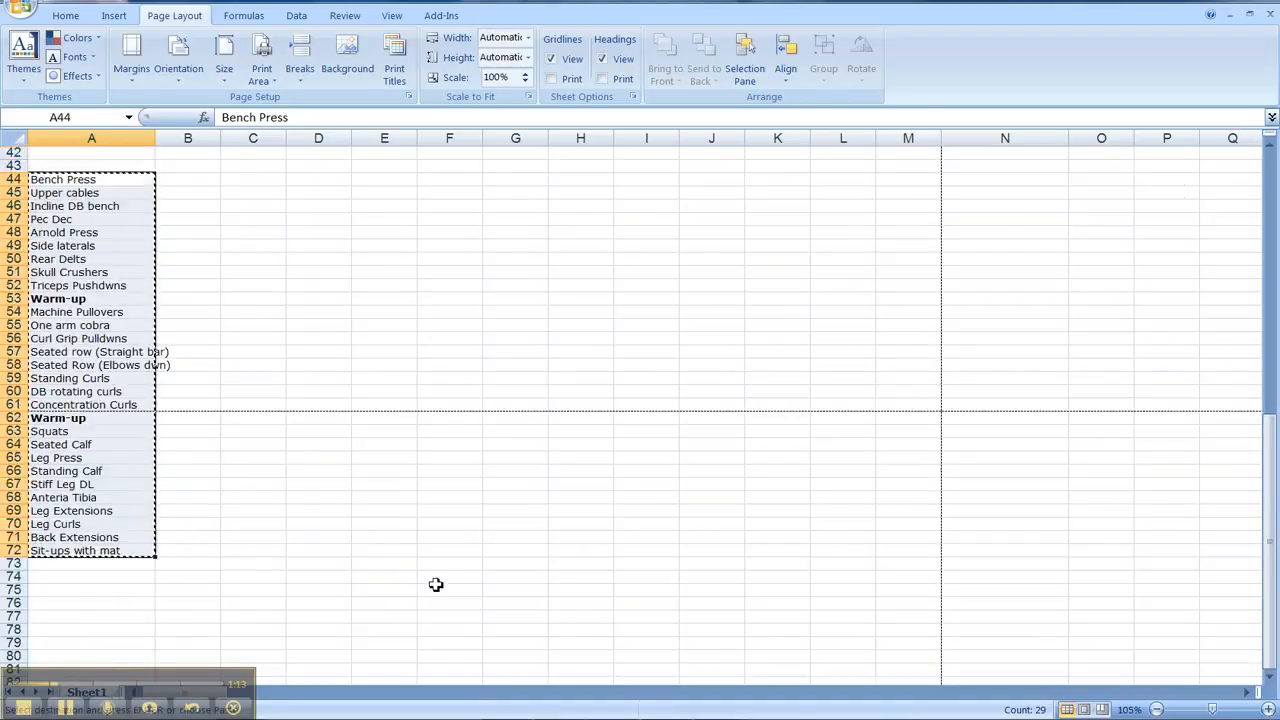
{"action": "scroll", "coordinate": [430, 578], "scroll_direction": "up", "scroll_amount": 4}
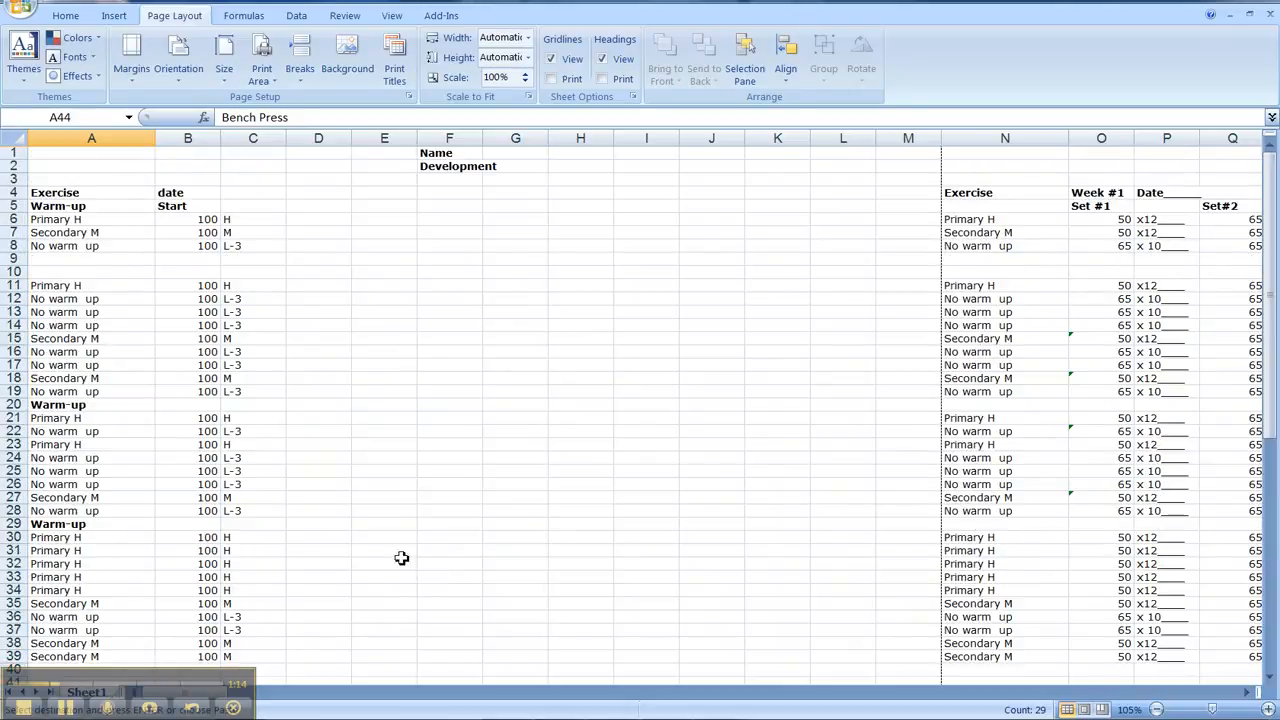
{"action": "left_click", "coordinate": [56, 288]}
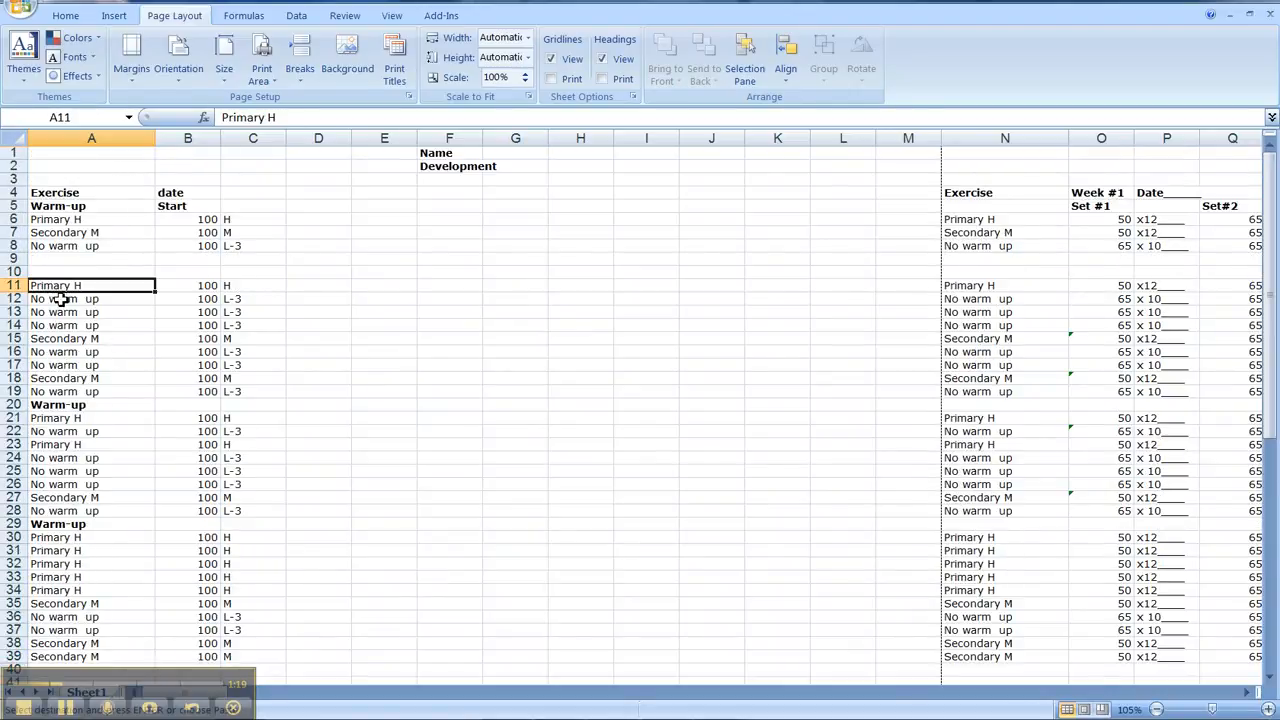
{"action": "key", "text": "ctrl+v"}
Clear the contents of the original exercise list in A44:A72
{"action": "scroll", "coordinate": [371, 428], "scroll_direction": "down", "scroll_amount": 9}
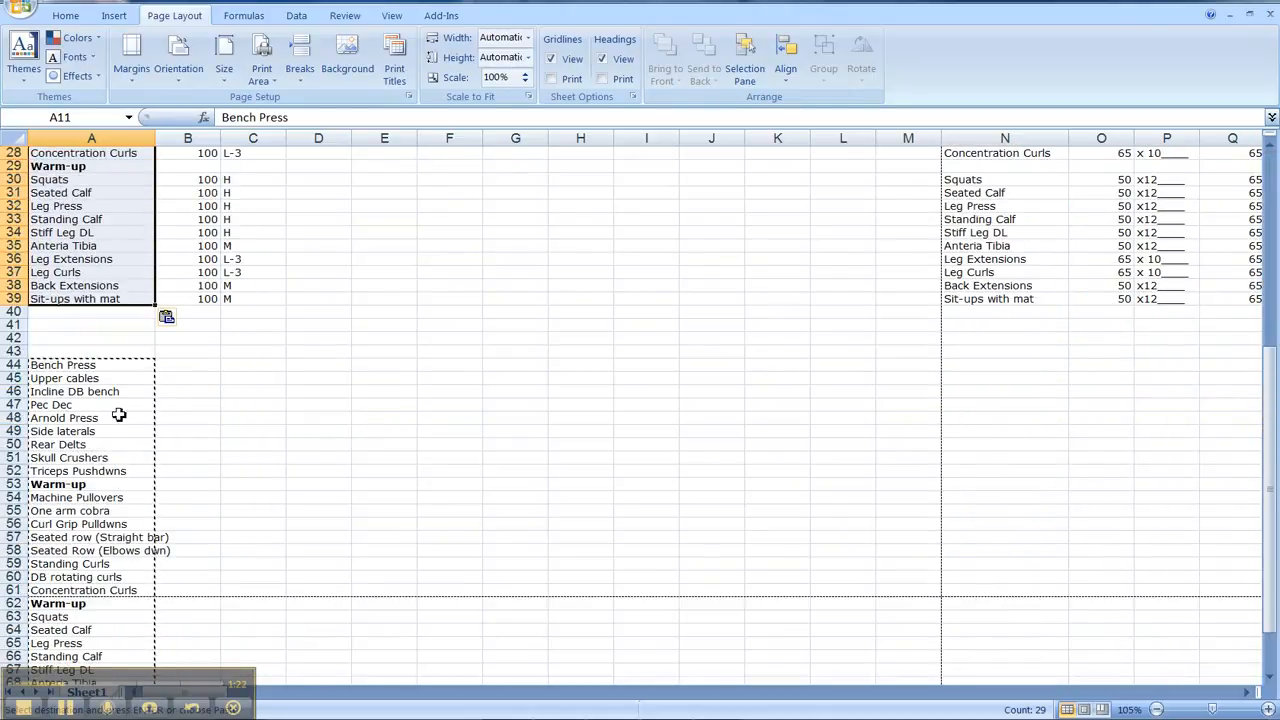
{"action": "scroll", "coordinate": [338, 401], "scroll_direction": "up", "scroll_amount": 5}
{"action": "scroll", "coordinate": [338, 401], "scroll_direction": "down", "scroll_amount": 6}
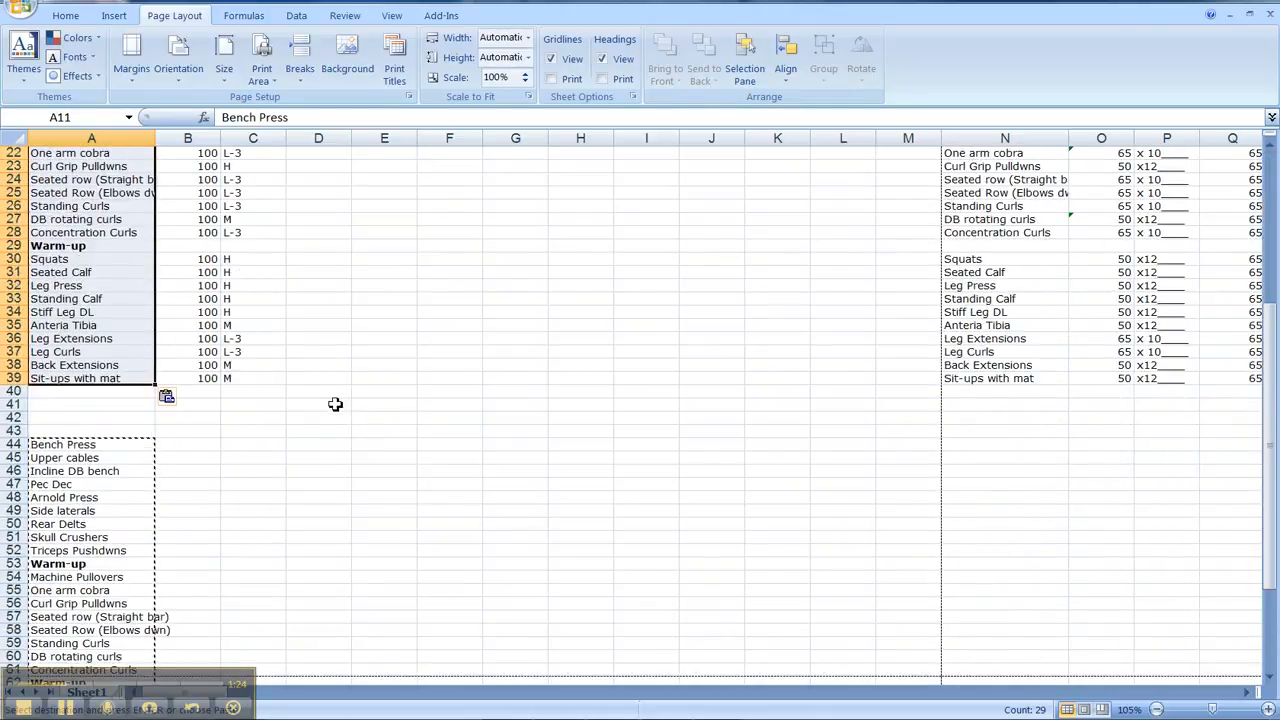
{"action": "left_click_drag", "start_coordinate": [82, 325], "coordinate": [103, 572]}
{"action": "right_click", "coordinate": [108, 543]}
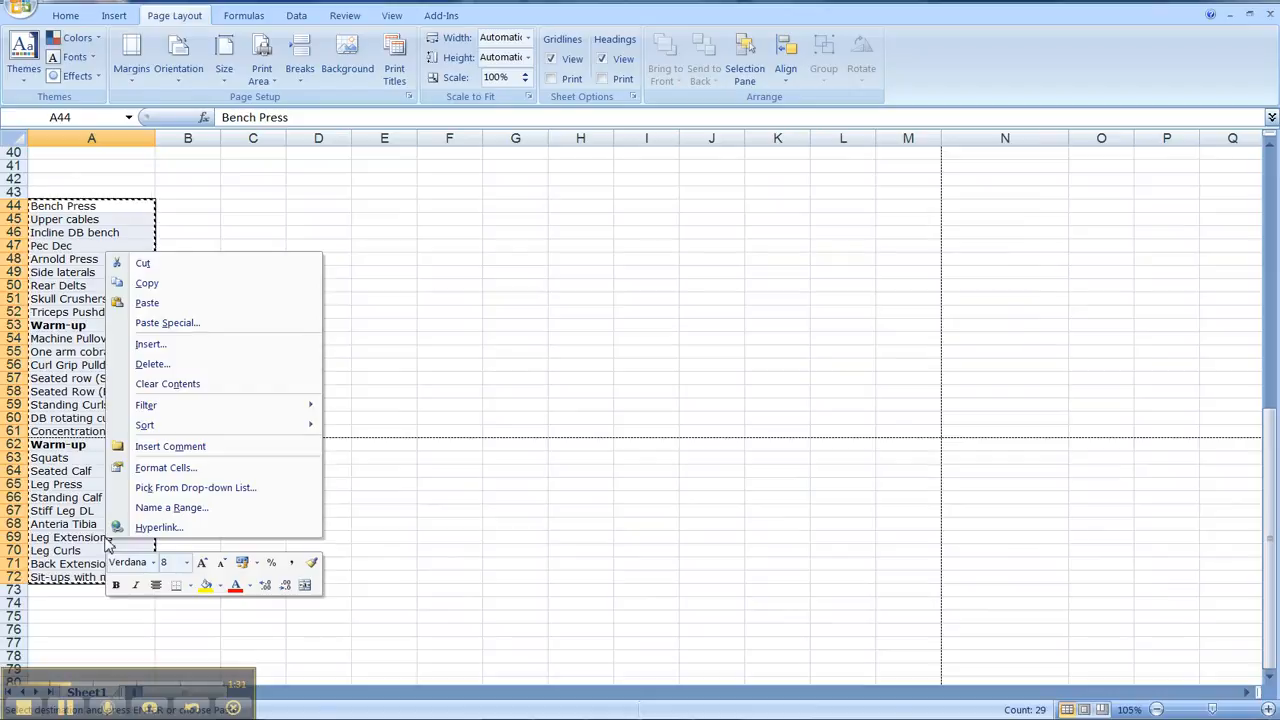
{"action": "left_click", "coordinate": [155, 387]}
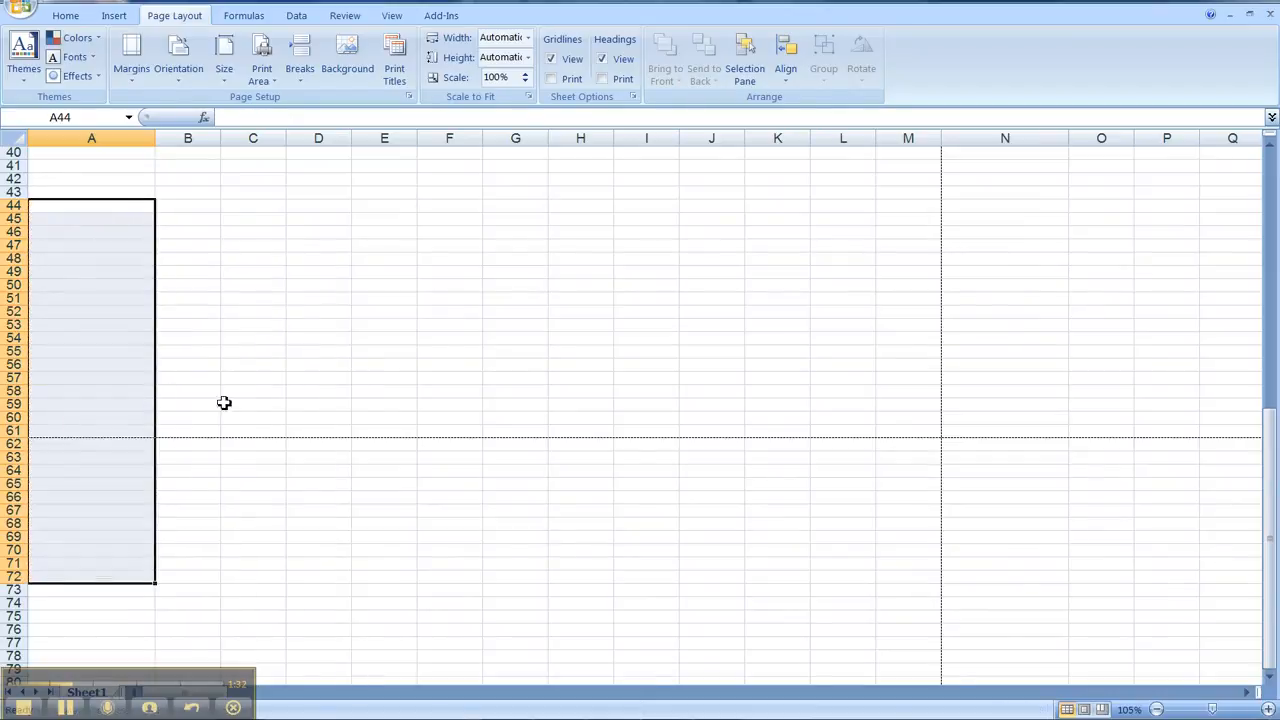
Review the exercise list, the Week #1 set columns beside it and the area below the list
{"action": "scroll", "coordinate": [381, 409], "scroll_direction": "up", "scroll_amount": 6}
{"action": "scroll", "coordinate": [384, 406], "scroll_direction": "up", "scroll_amount": 7}
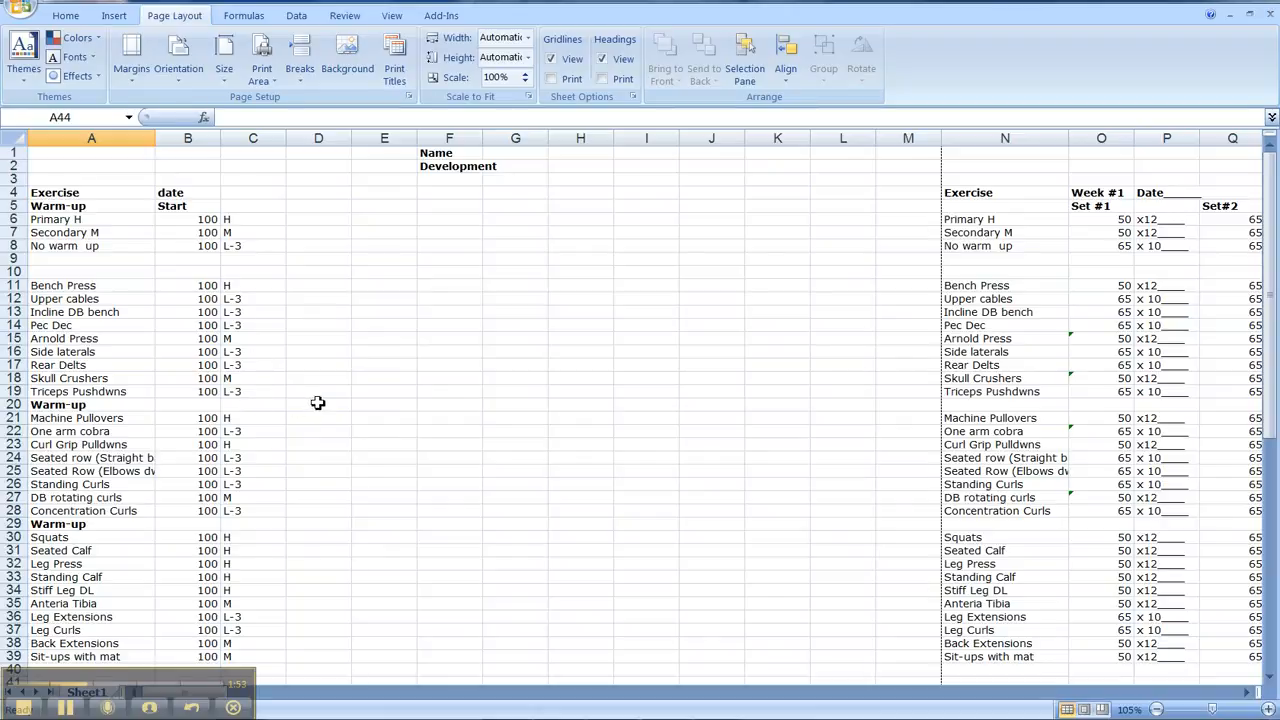
{"action": "left_click", "coordinate": [1245, 692]}
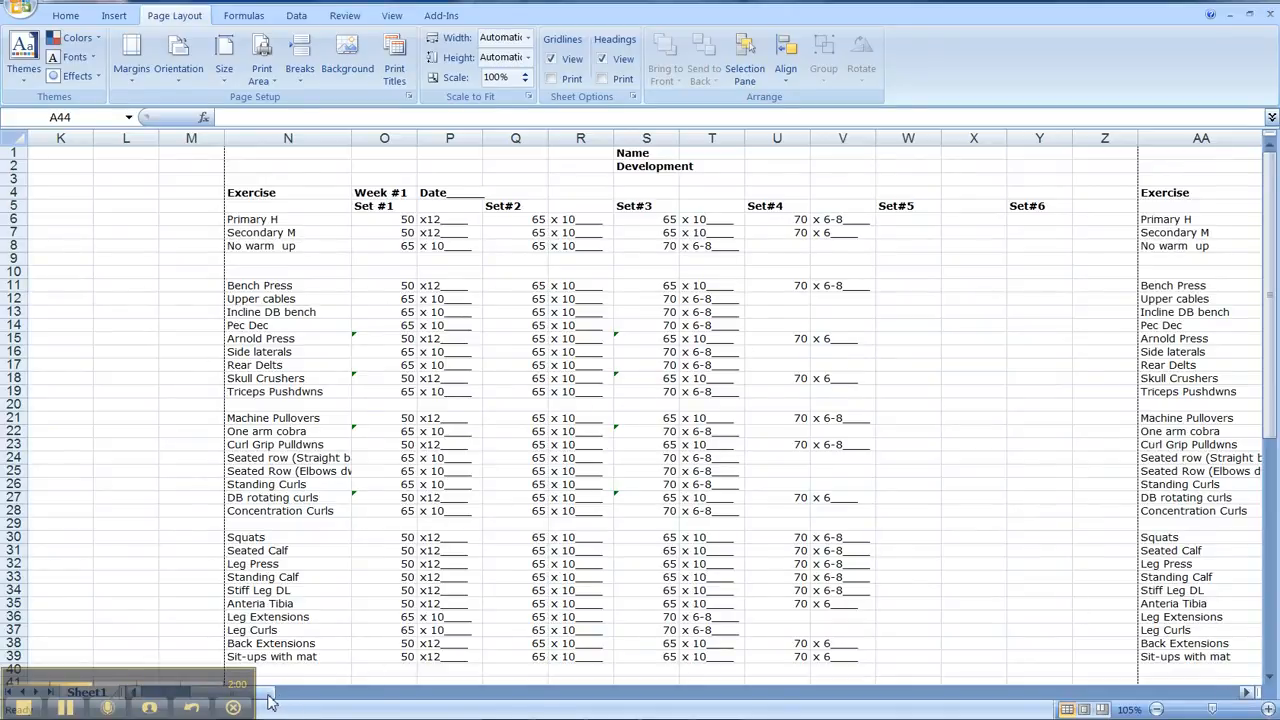
{"action": "left_click_drag", "start_coordinate": [268, 699], "coordinate": [160, 700]}
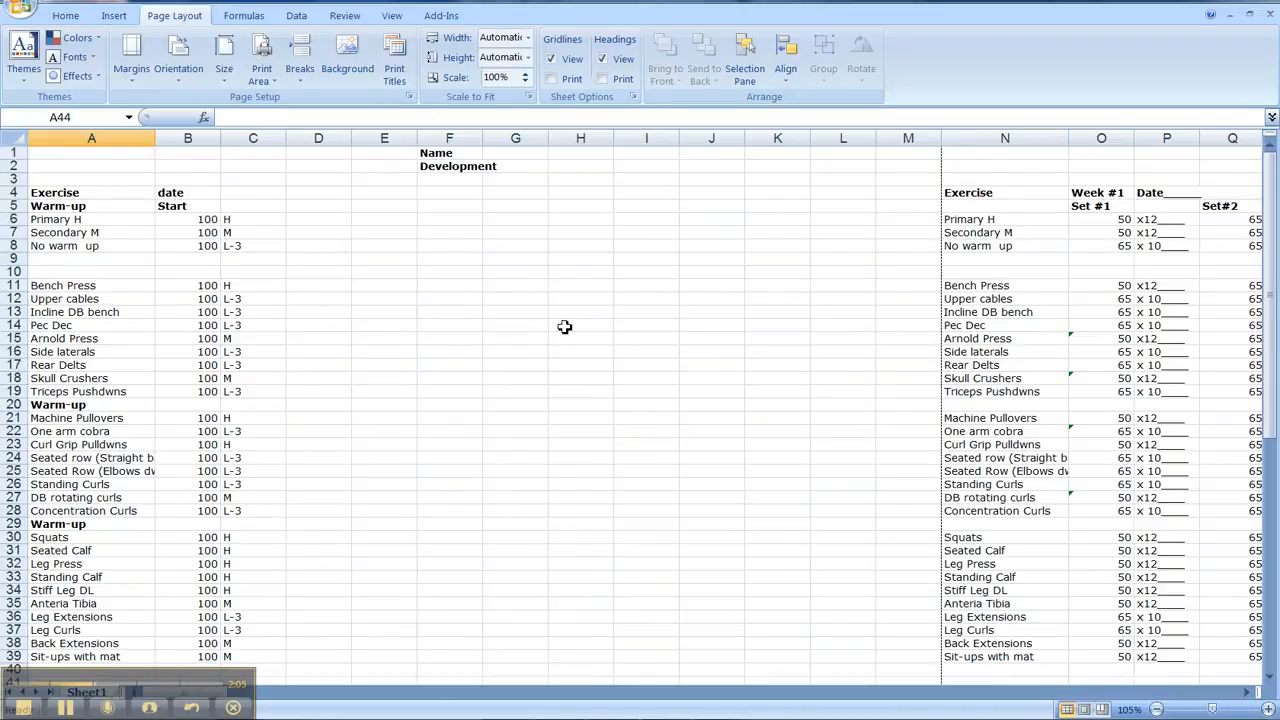
{"action": "scroll", "coordinate": [562, 342], "scroll_direction": "down", "scroll_amount": 4}
{"action": "scroll", "coordinate": [562, 342], "scroll_direction": "down", "scroll_amount": 5}
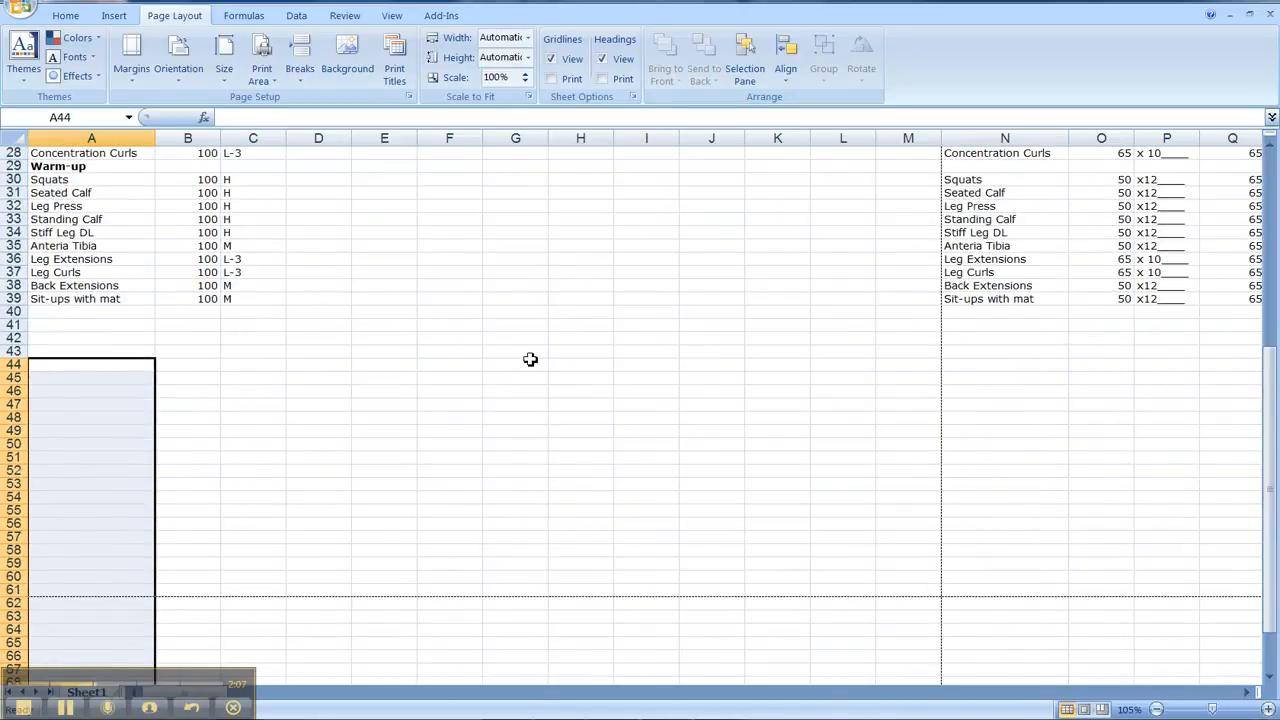
{"action": "left_click", "coordinate": [447, 408]}
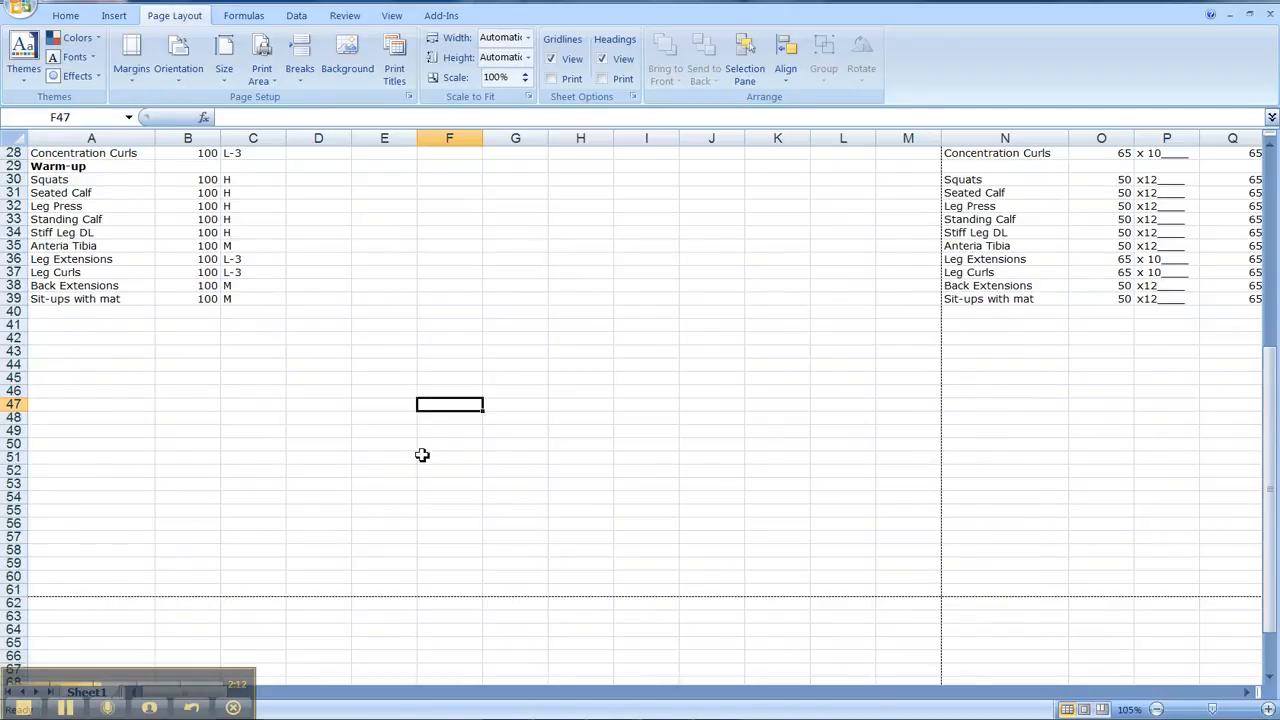
{"action": "scroll", "coordinate": [422, 455], "scroll_direction": "up", "scroll_amount": 9}
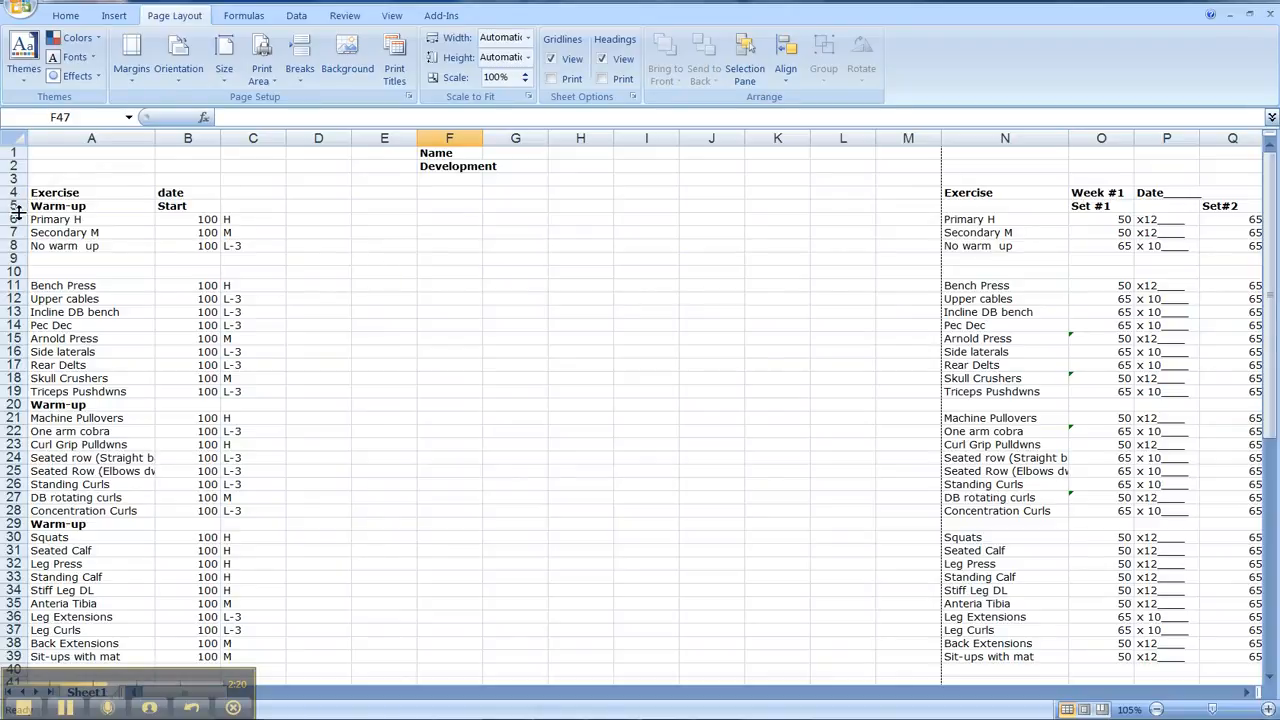
Delete rows 6 through 10, which hold the Primary H, Secondary M and No warm up templates and two blank rows
{"action": "left_click_drag", "start_coordinate": [18, 224], "coordinate": [17, 270]}
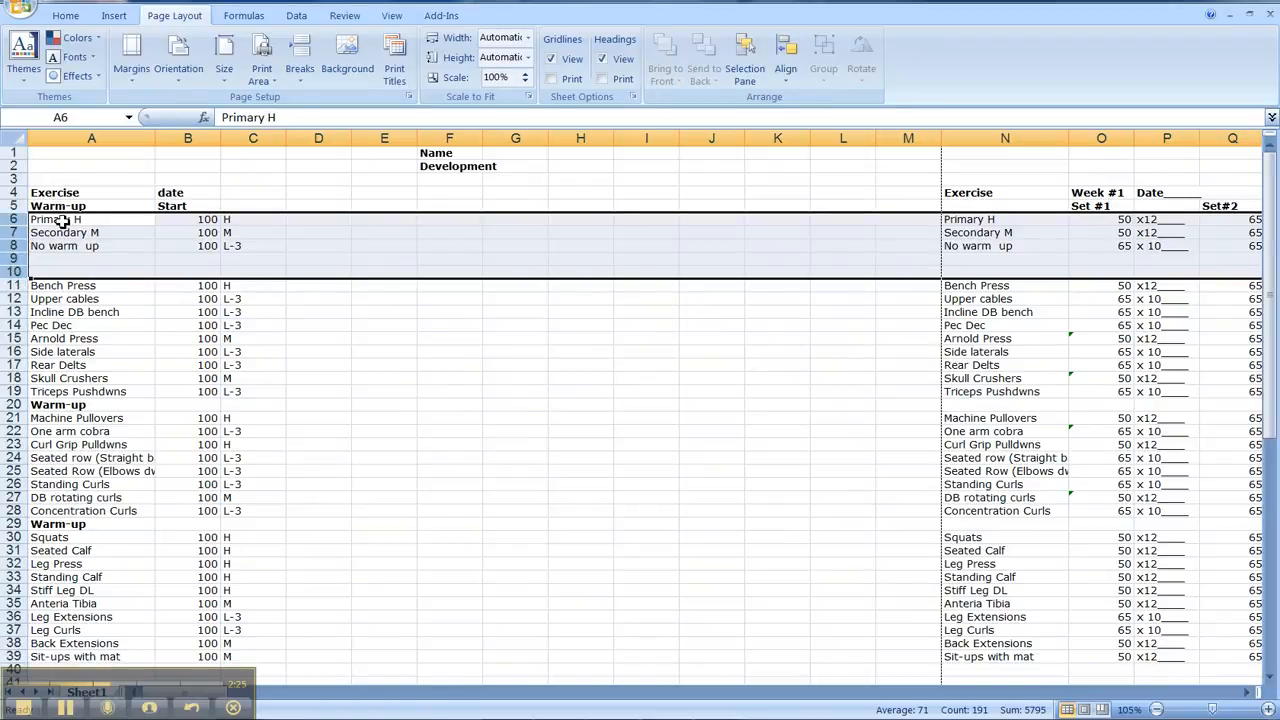
{"action": "right_click", "coordinate": [62, 222]}
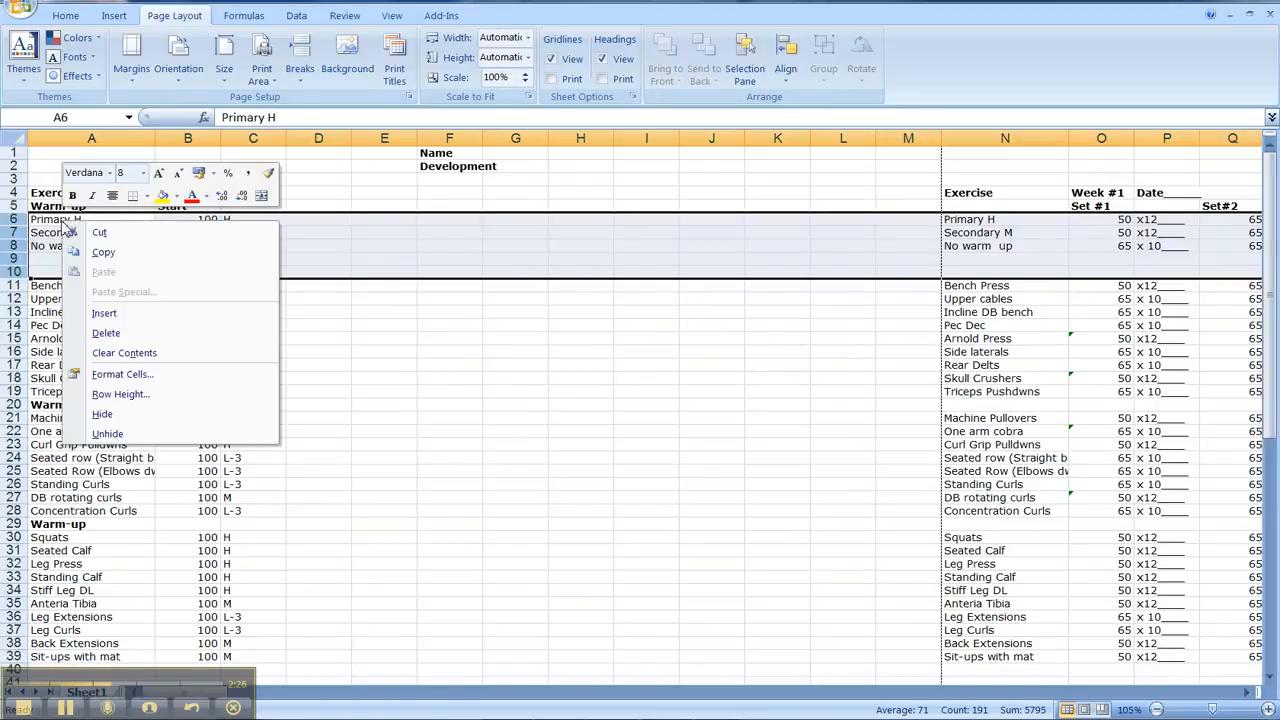
{"action": "left_click", "coordinate": [107, 335]}
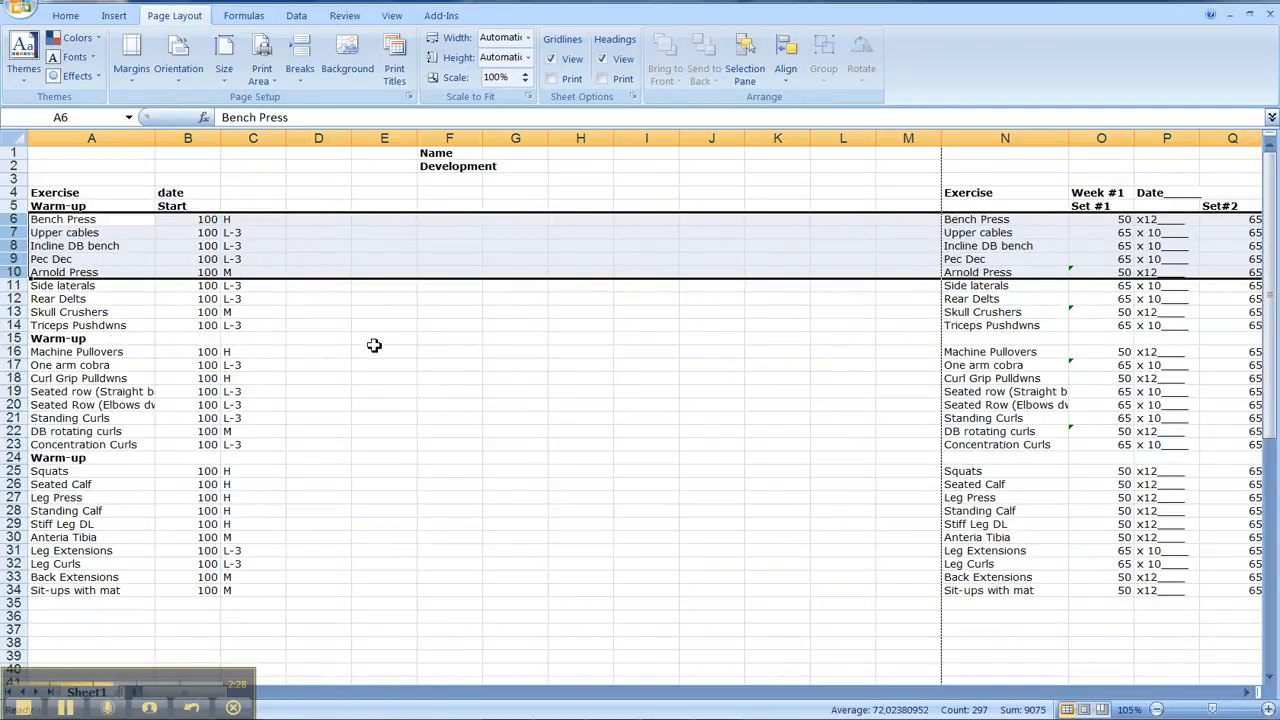
Copy rows 5 through 34, from the first Warm-up to Sit-ups with mat, and paste them starting at A36 as a second workout block
{"action": "scroll", "coordinate": [373, 344], "scroll_direction": "down", "scroll_amount": 1}
{"action": "scroll", "coordinate": [373, 344], "scroll_direction": "down", "scroll_amount": 9}
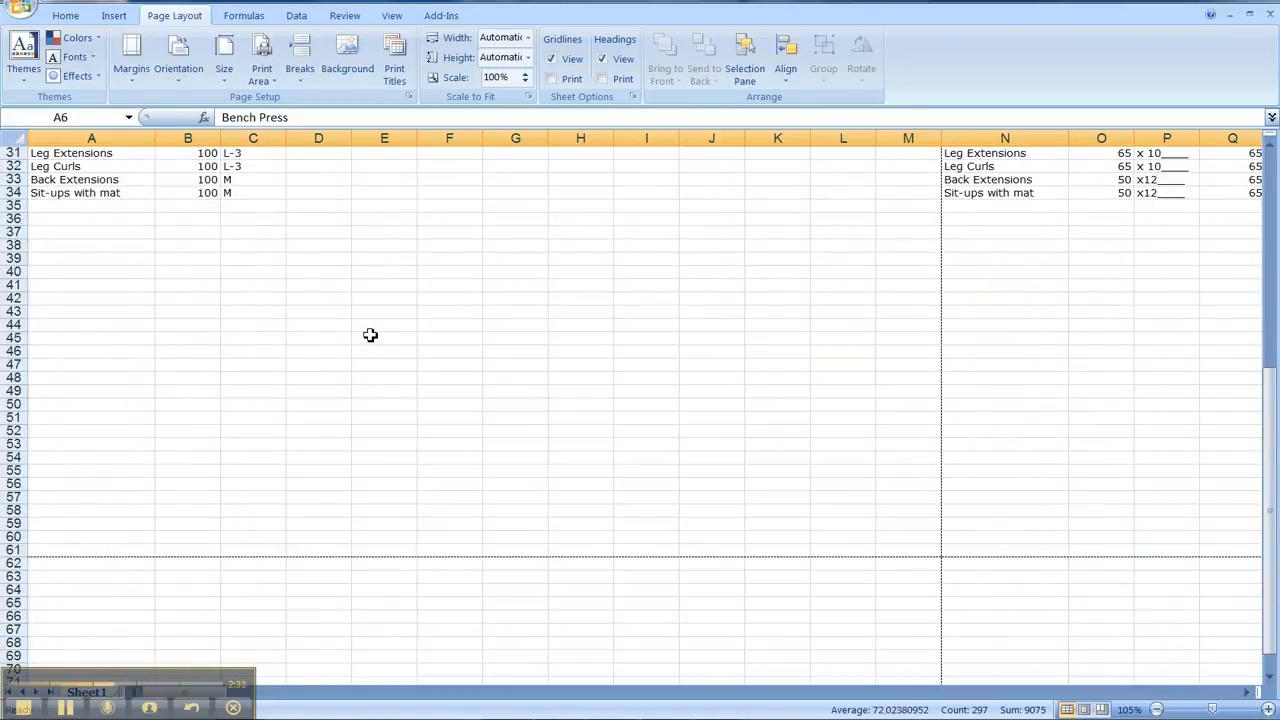
{"action": "scroll", "coordinate": [370, 334], "scroll_direction": "up", "scroll_amount": 1}
{"action": "scroll", "coordinate": [370, 334], "scroll_direction": "up", "scroll_amount": 9}
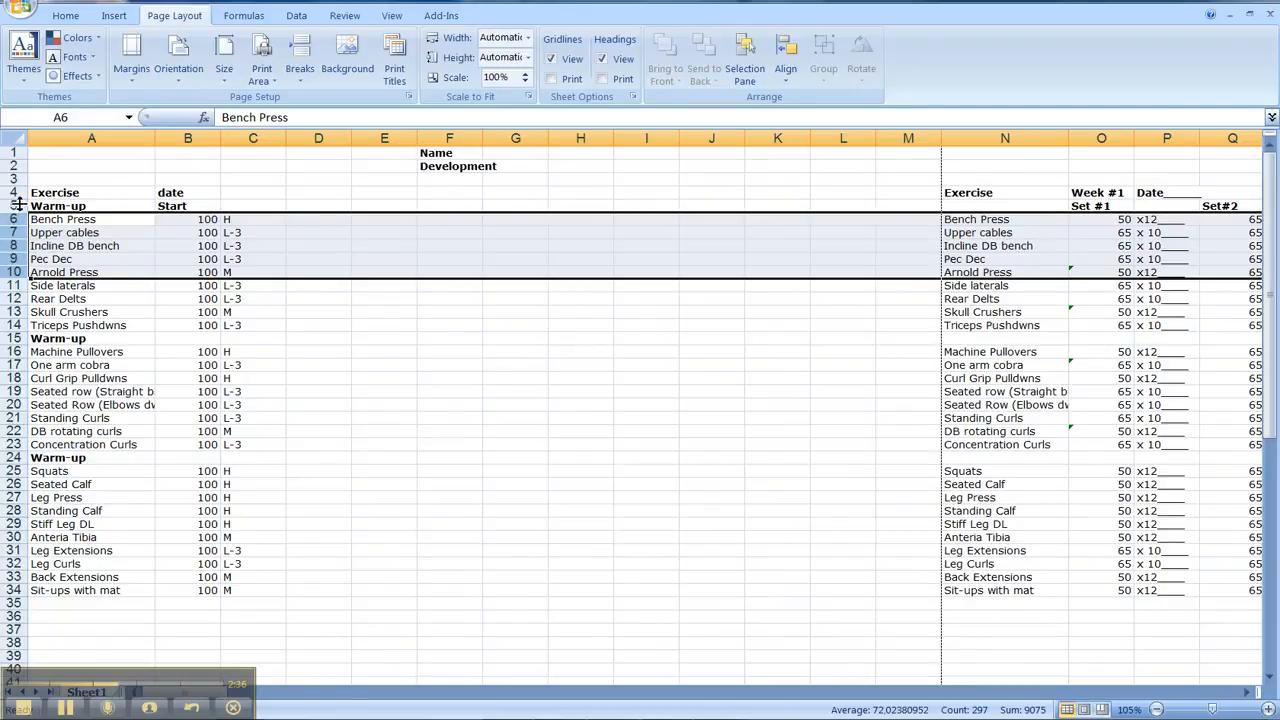
{"action": "left_click_drag", "start_coordinate": [16, 206], "coordinate": [16, 593]}
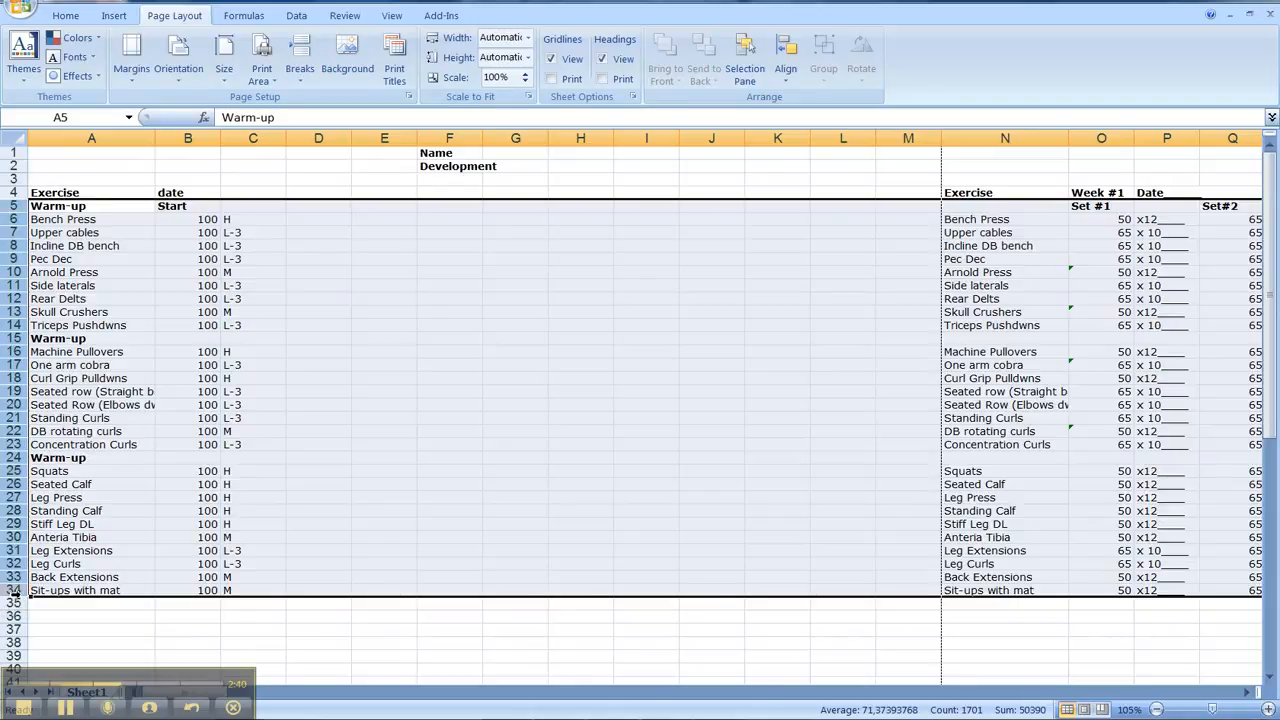
{"action": "key", "text": "ctrl+c"}
{"action": "scroll", "coordinate": [343, 563], "scroll_direction": "down", "scroll_amount": 4}
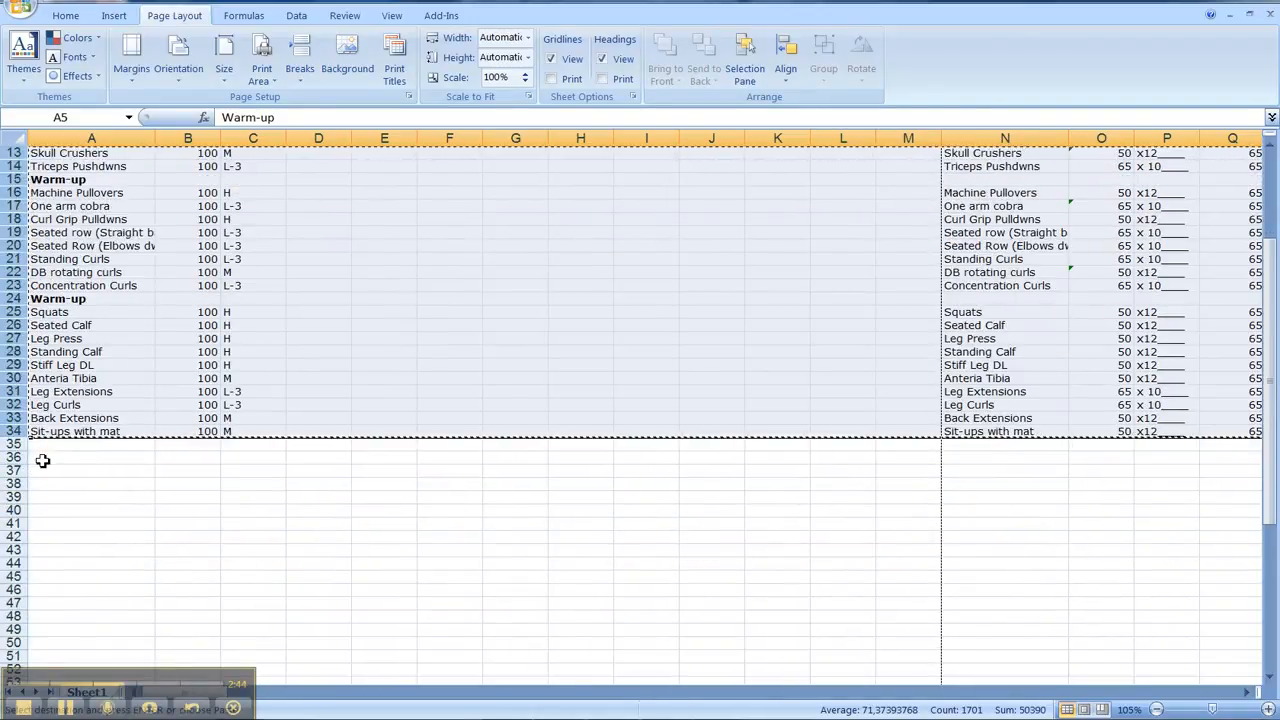
{"action": "left_click", "coordinate": [43, 460]}
{"action": "key", "text": "ctrl+v"}
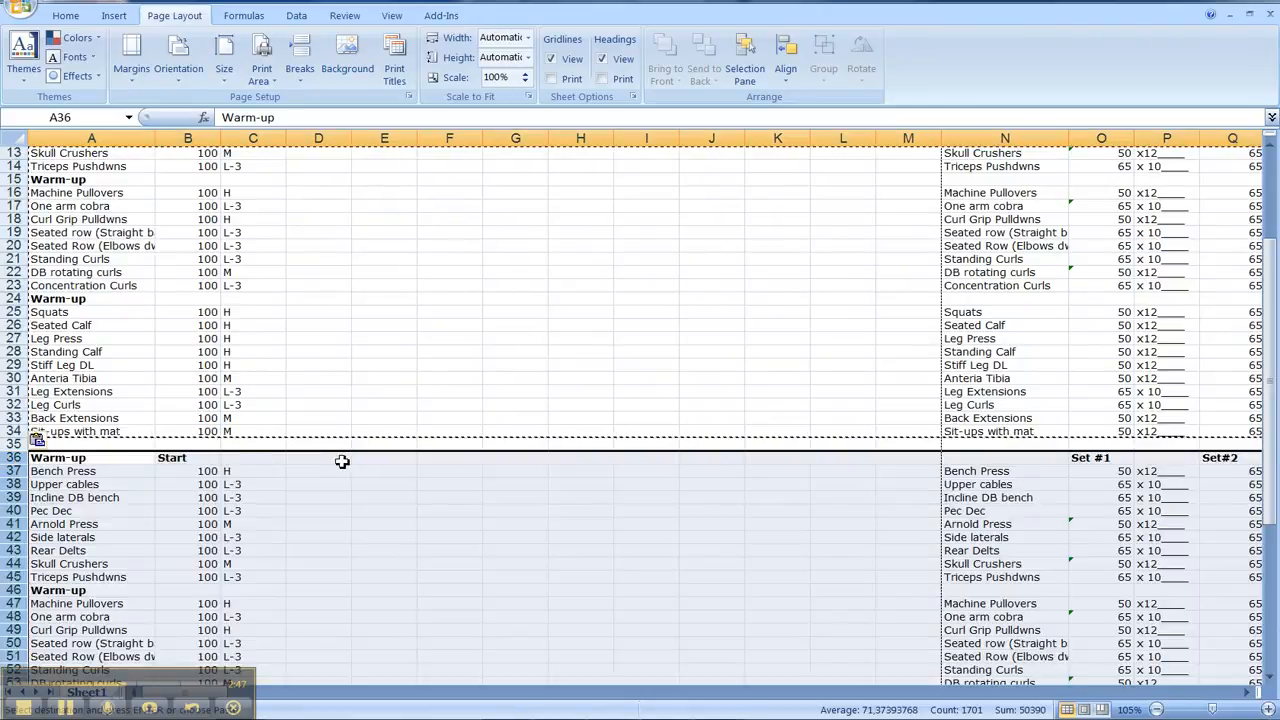
{"action": "scroll", "coordinate": [342, 461], "scroll_direction": "down", "scroll_amount": 7}
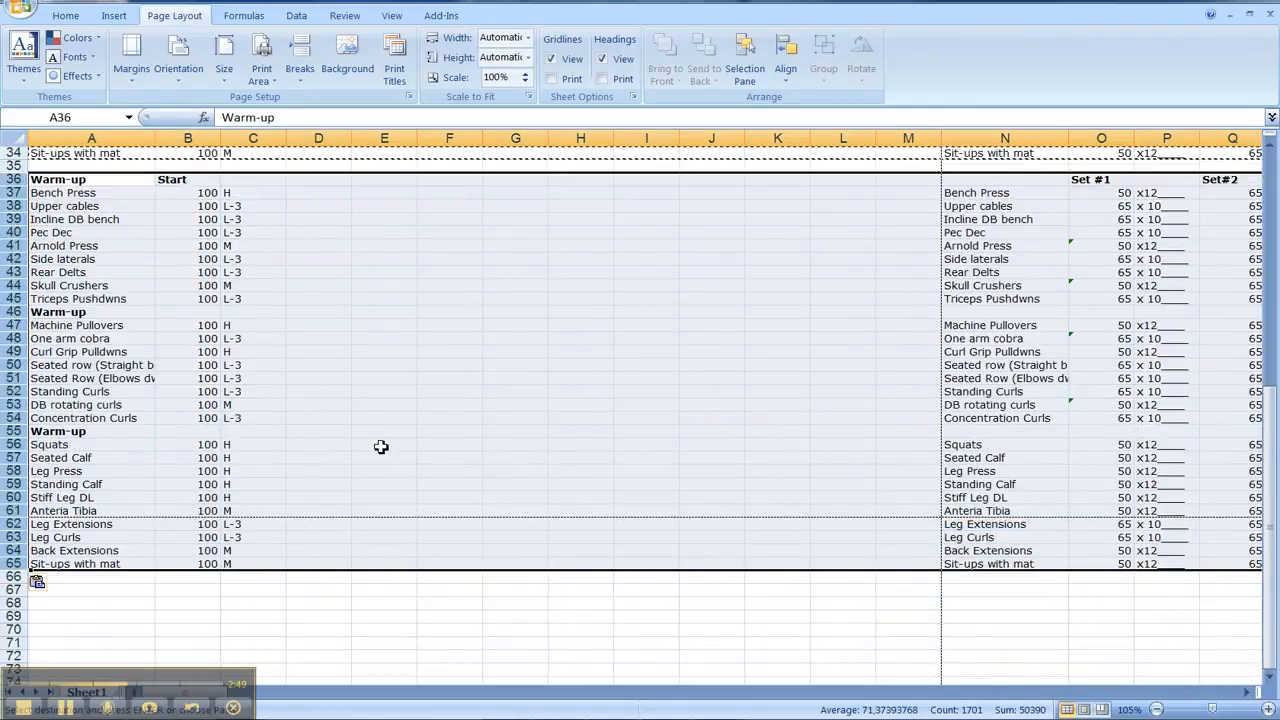
{"action": "left_click", "coordinate": [266, 604]}
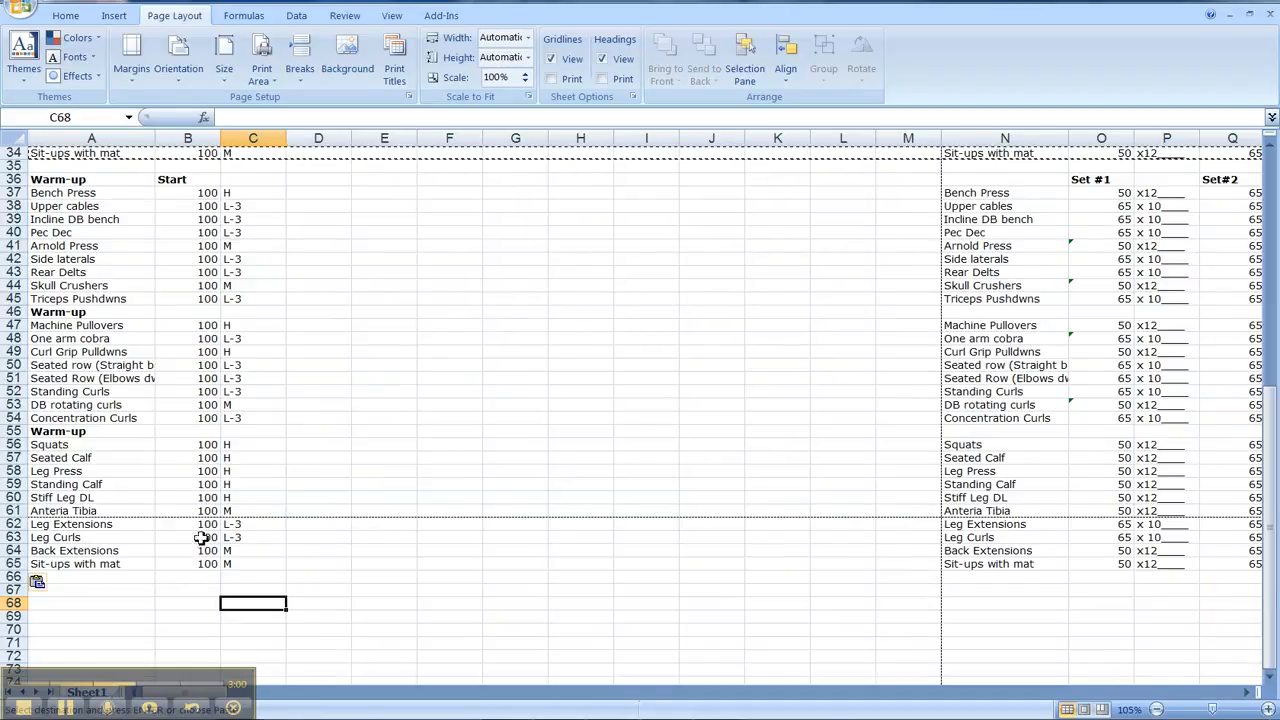
{"action": "scroll", "coordinate": [517, 487], "scroll_direction": "up", "scroll_amount": 6}
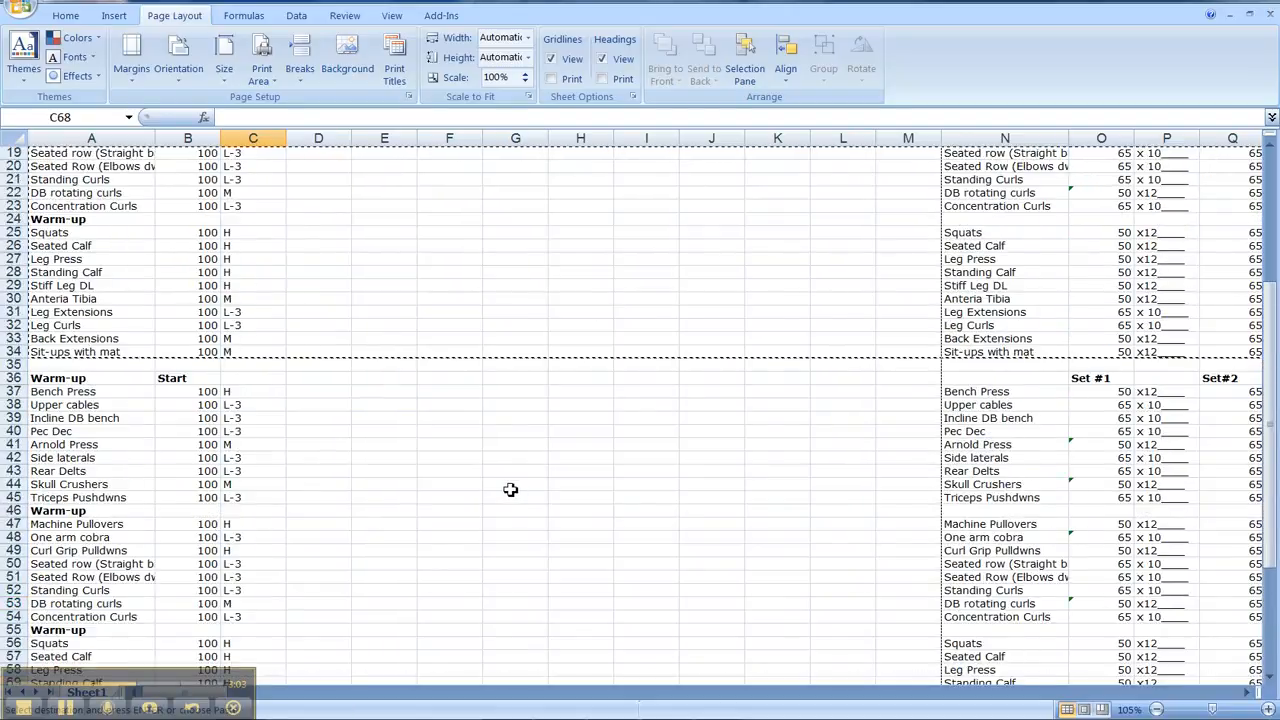
{"action": "scroll", "coordinate": [507, 492], "scroll_direction": "up", "scroll_amount": 2}
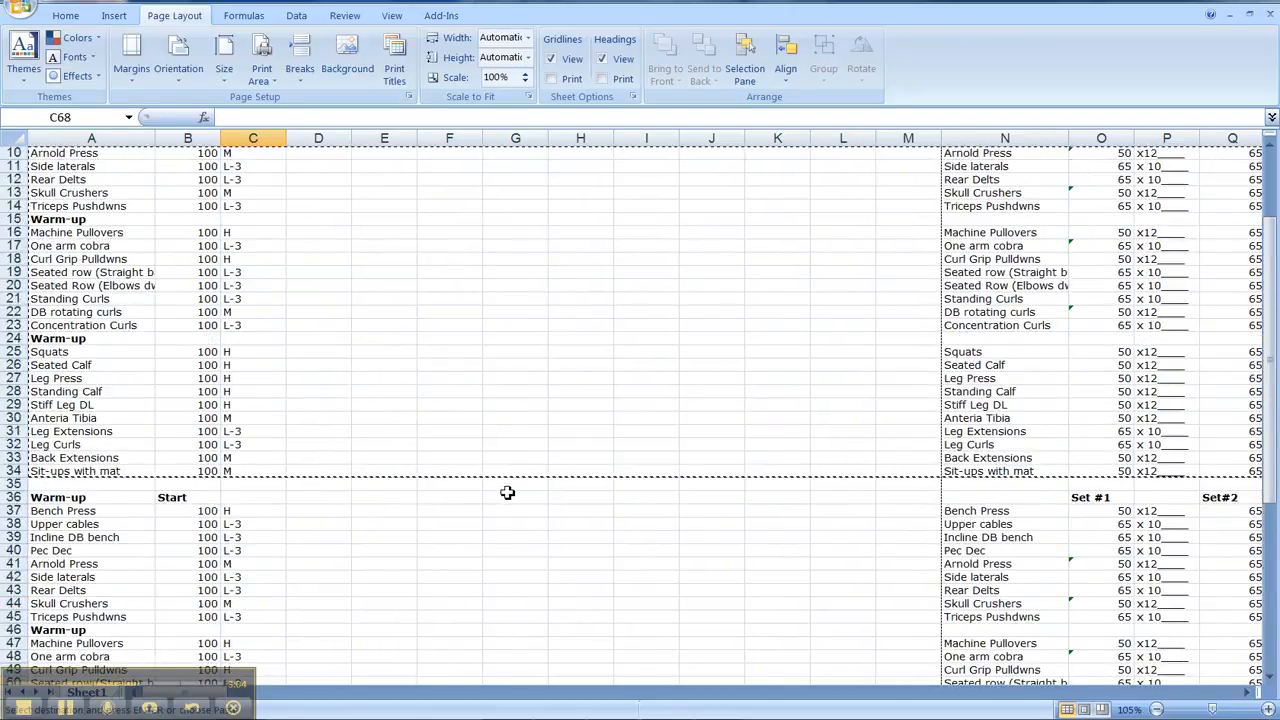
{"action": "key", "text": "Escape"}
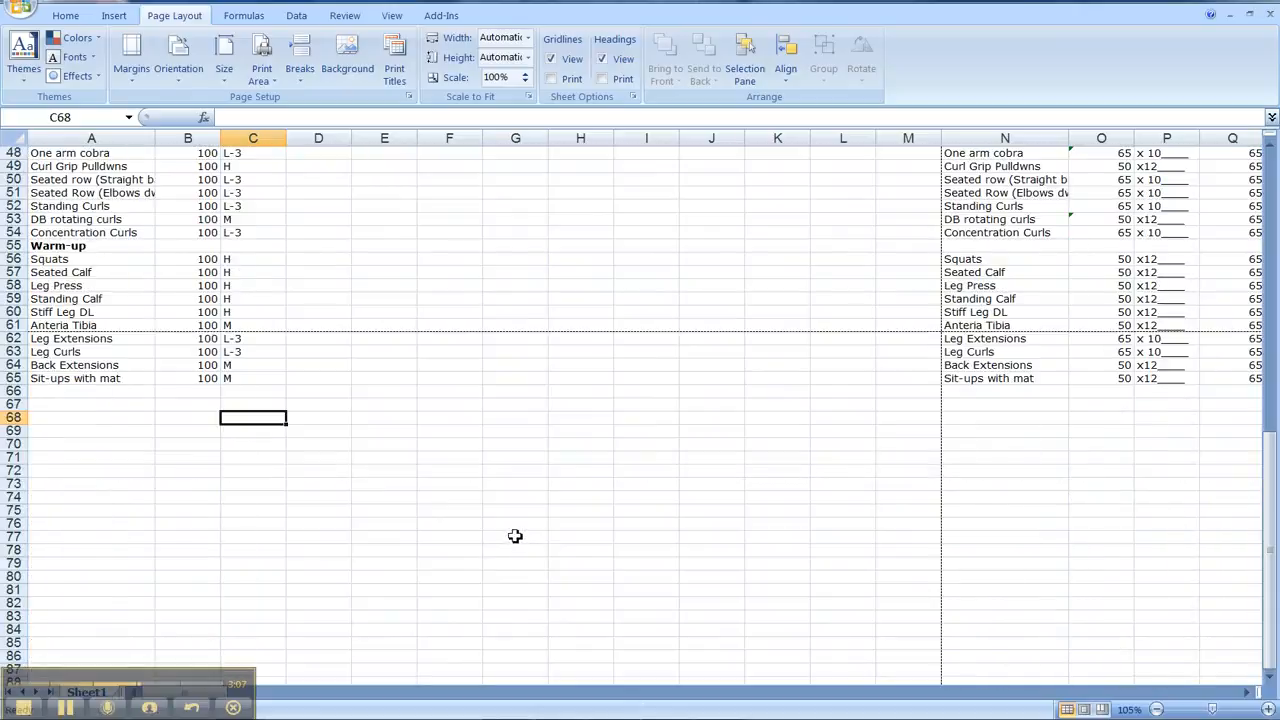
Check the orientation, scaling, paper size and margins in the page setup
{"action": "scroll", "coordinate": [514, 529], "scroll_direction": "up", "scroll_amount": 9}
{"action": "scroll", "coordinate": [513, 525], "scroll_direction": "up", "scroll_amount": 7}
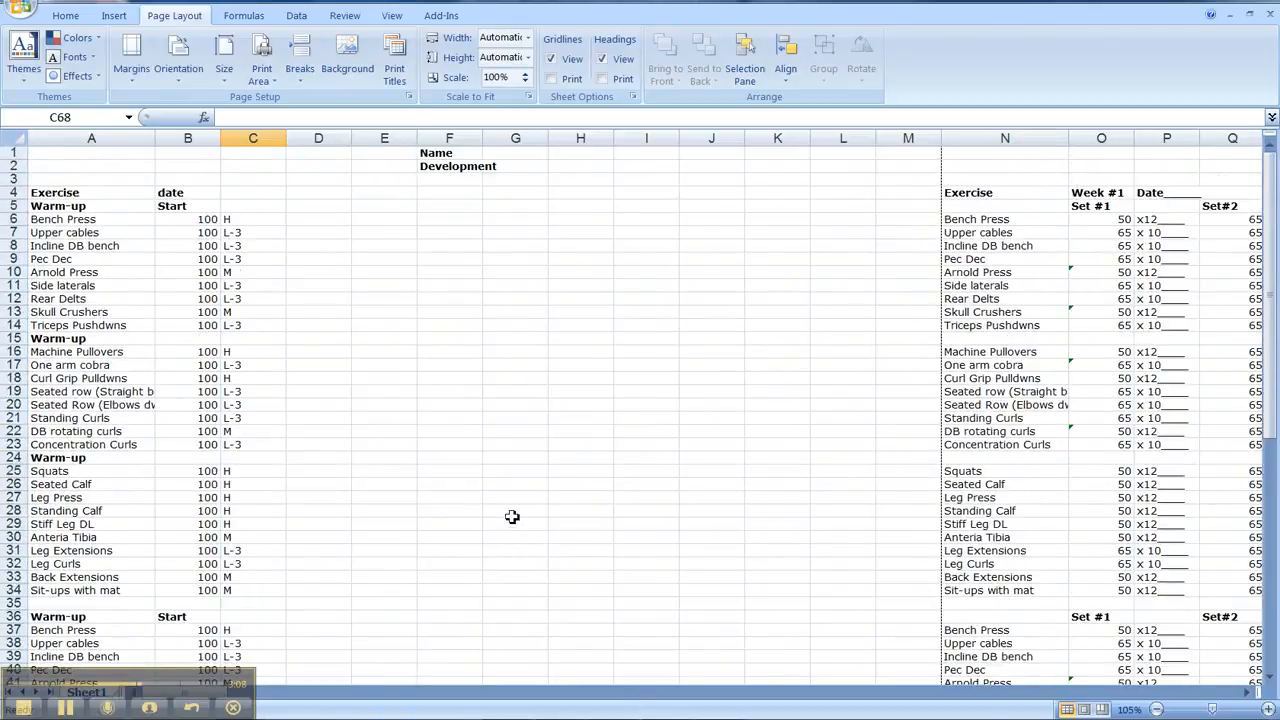
{"action": "left_click", "coordinate": [409, 97]}
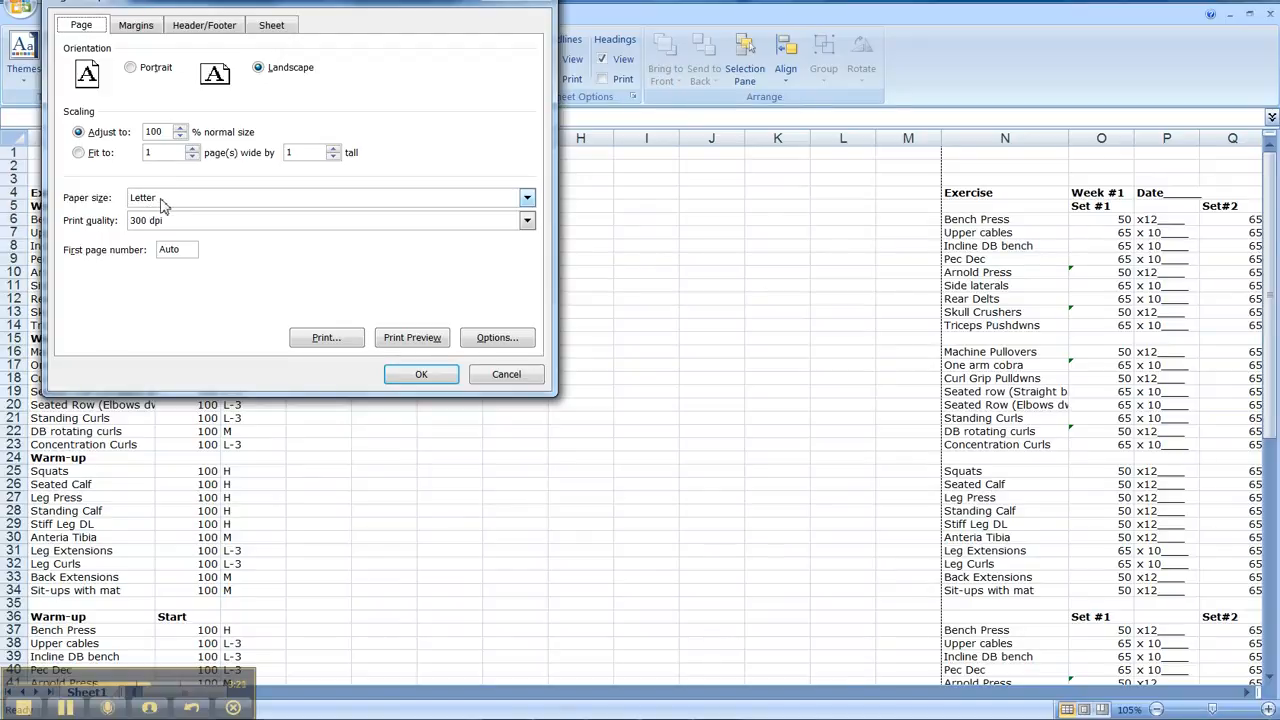
{"action": "left_click", "coordinate": [138, 34]}
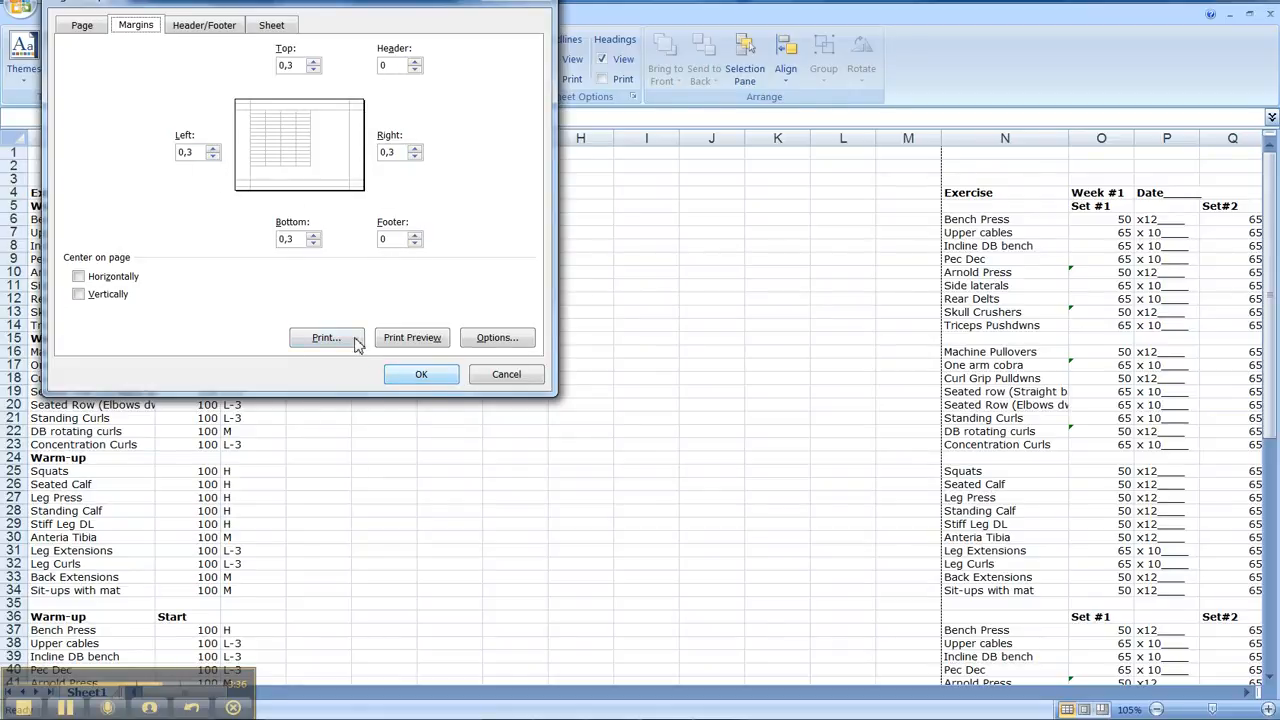
{"action": "left_click", "coordinate": [418, 375]}
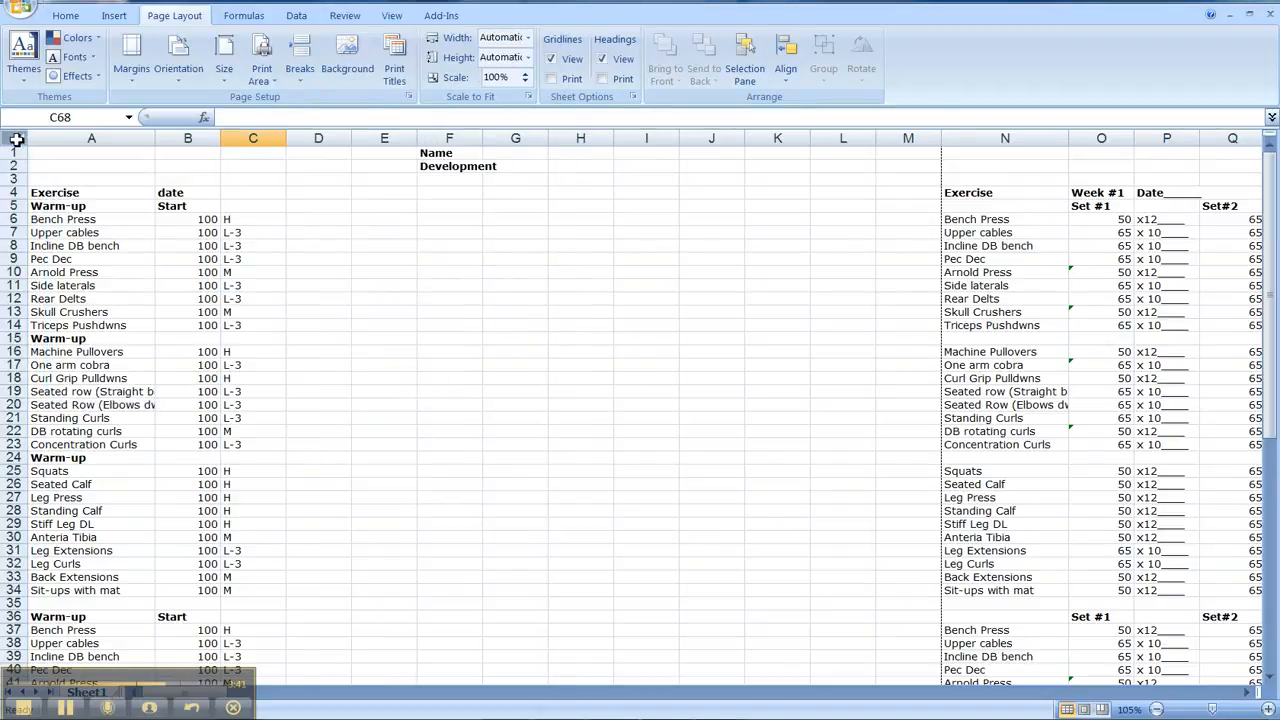
Try font size 7 on the entire sheet
{"action": "left_click", "coordinate": [13, 138]}
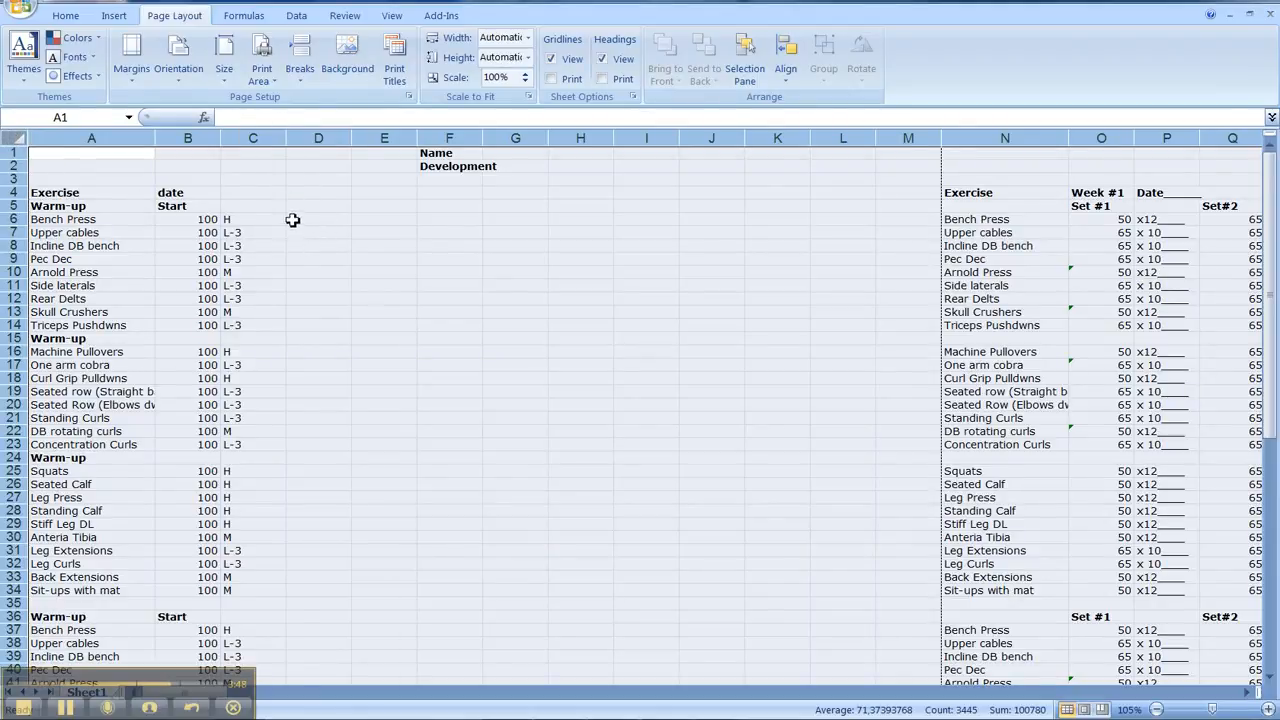
{"action": "left_click", "coordinate": [66, 16]}
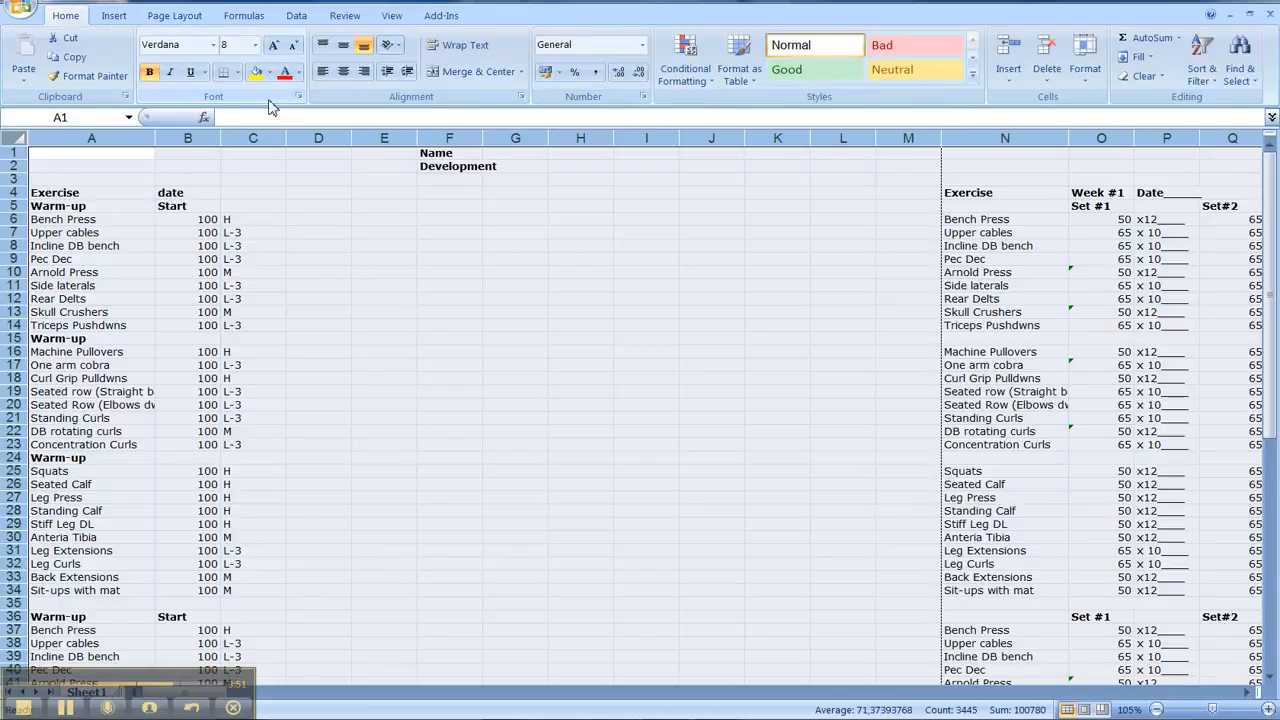
{"action": "left_click", "coordinate": [256, 45]}
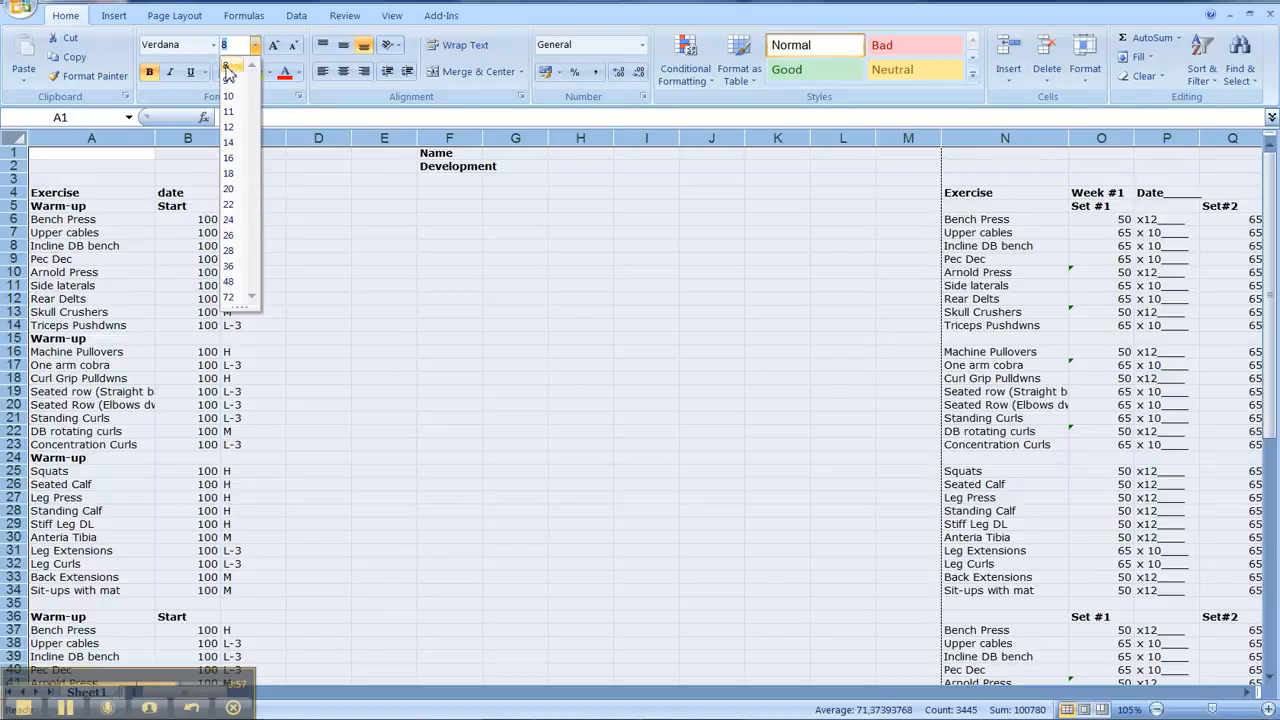
{"action": "left_click", "coordinate": [228, 66]}
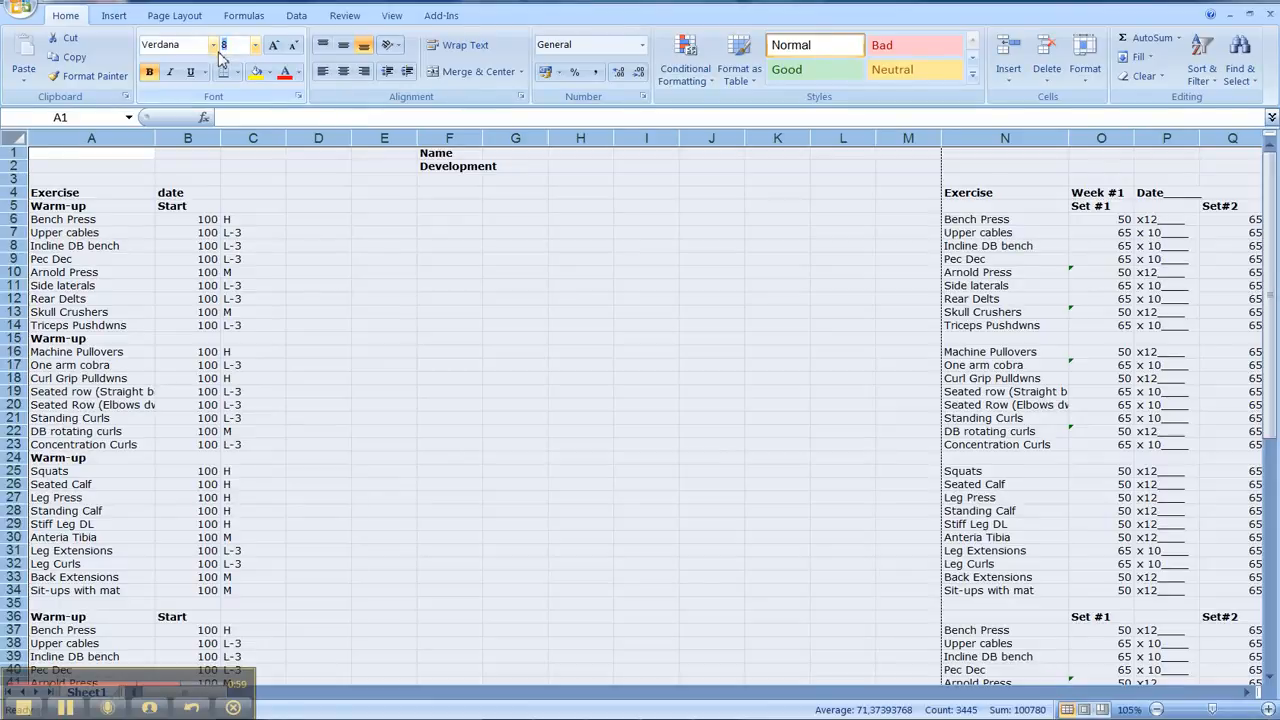
{"action": "type", "text": "7"}
{"action": "key", "text": "Return"}
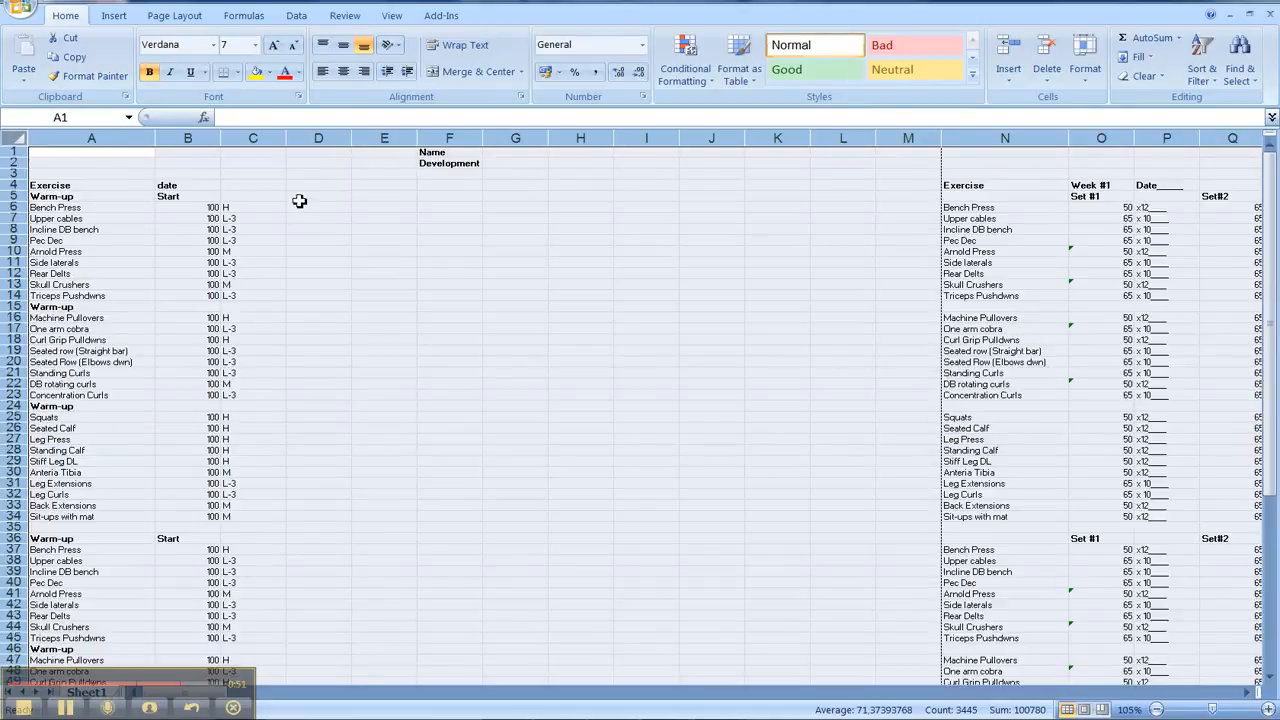
Check how both workout blocks fit at the smaller text size, and undo the font size change
{"action": "scroll", "coordinate": [543, 388], "scroll_direction": "down", "scroll_amount": 7}
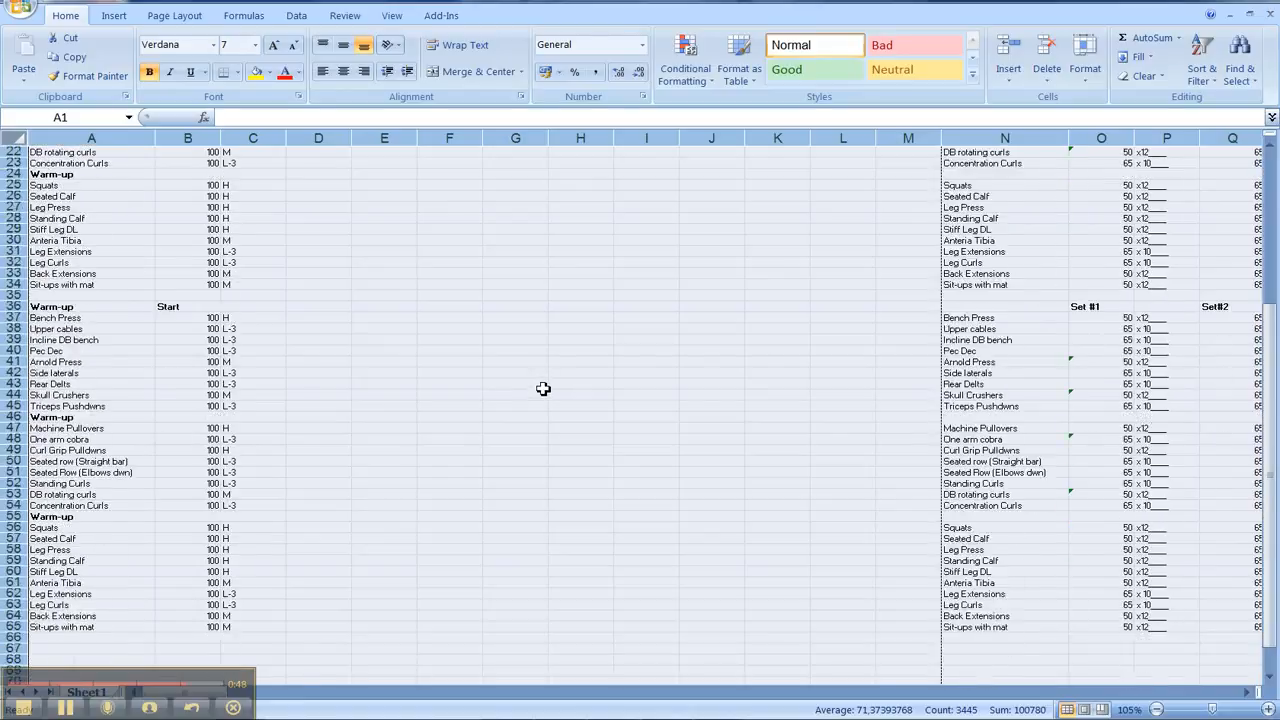
{"action": "scroll", "coordinate": [543, 388], "scroll_direction": "down", "scroll_amount": 3}
{"action": "scroll", "coordinate": [543, 388], "scroll_direction": "up", "scroll_amount": 9}
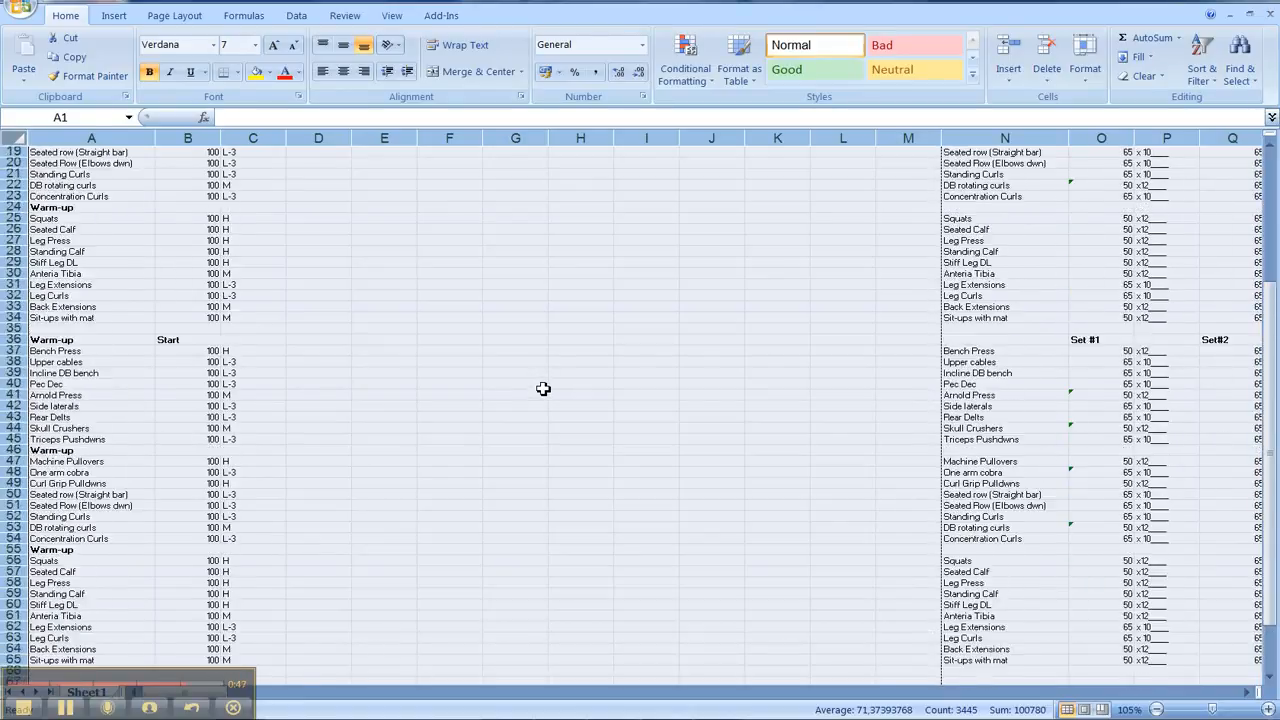
{"action": "scroll", "coordinate": [543, 388], "scroll_direction": "up", "scroll_amount": 1}
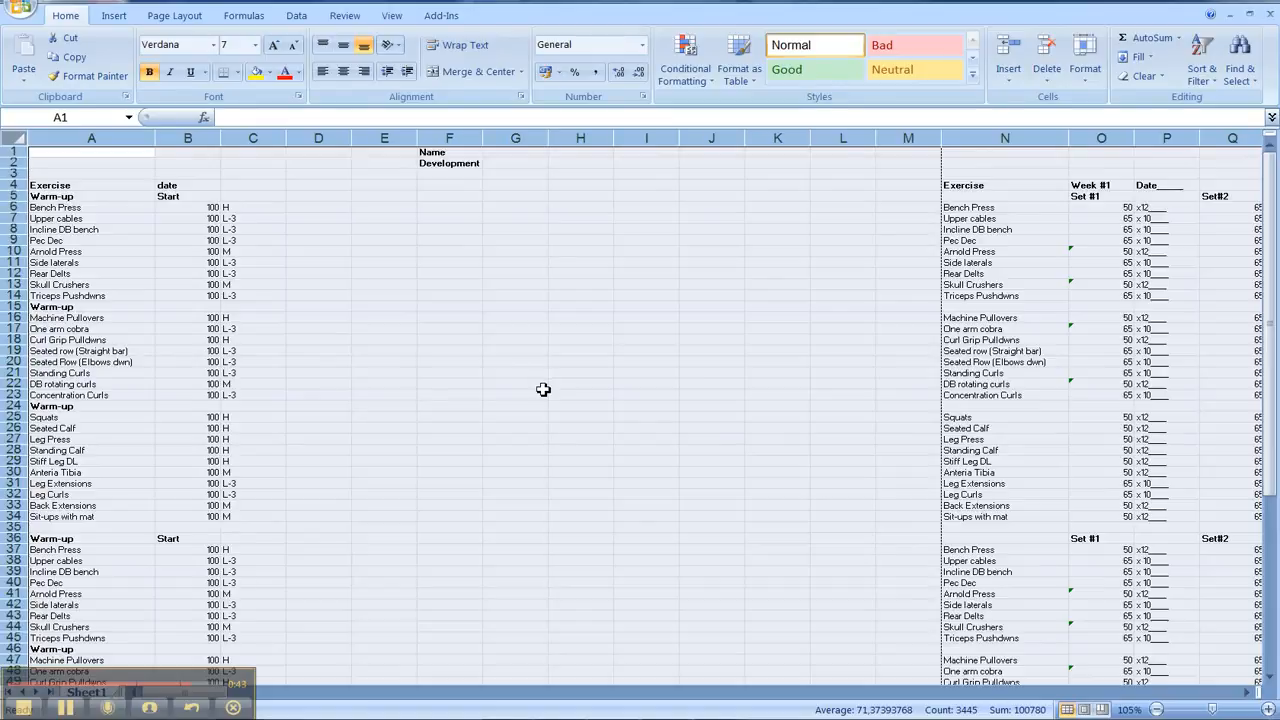
{"action": "key", "text": "ctrl+z"}
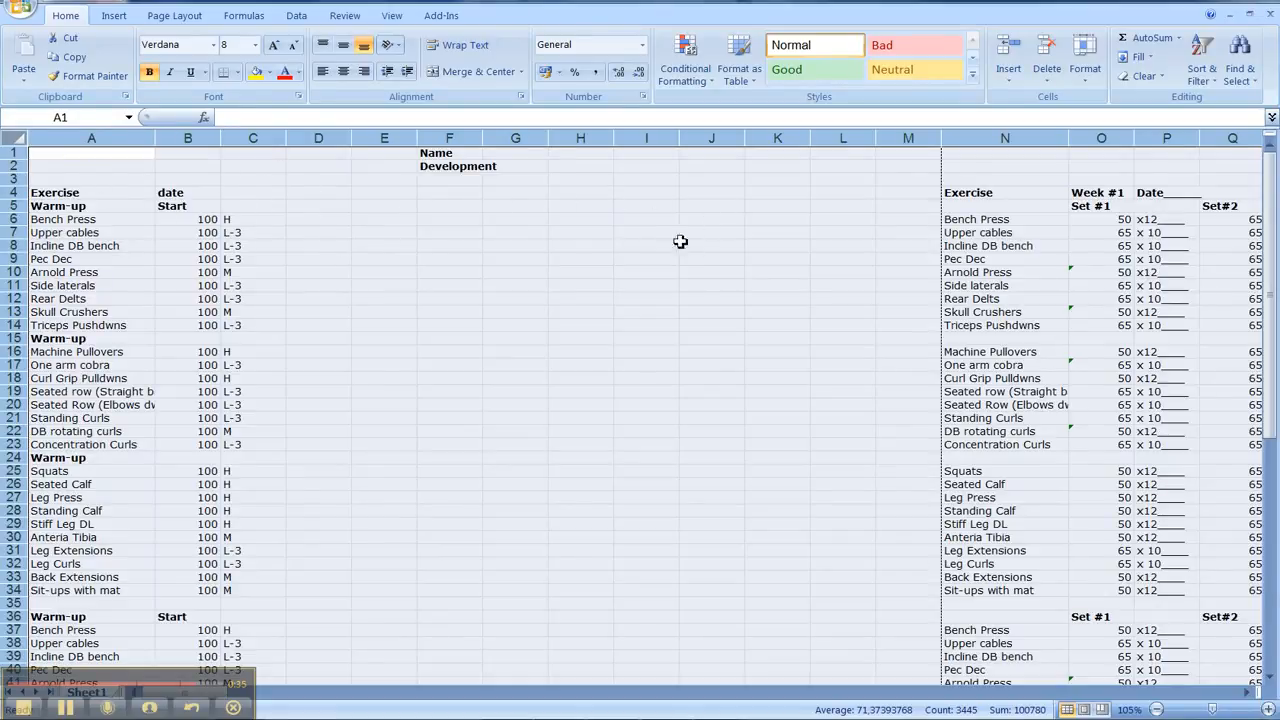
Select the blank row 35 that separates the two workout blocks
{"action": "scroll", "coordinate": [670, 250], "scroll_direction": "down", "scroll_amount": 4}
{"action": "scroll", "coordinate": [661, 263], "scroll_direction": "down", "scroll_amount": 2}
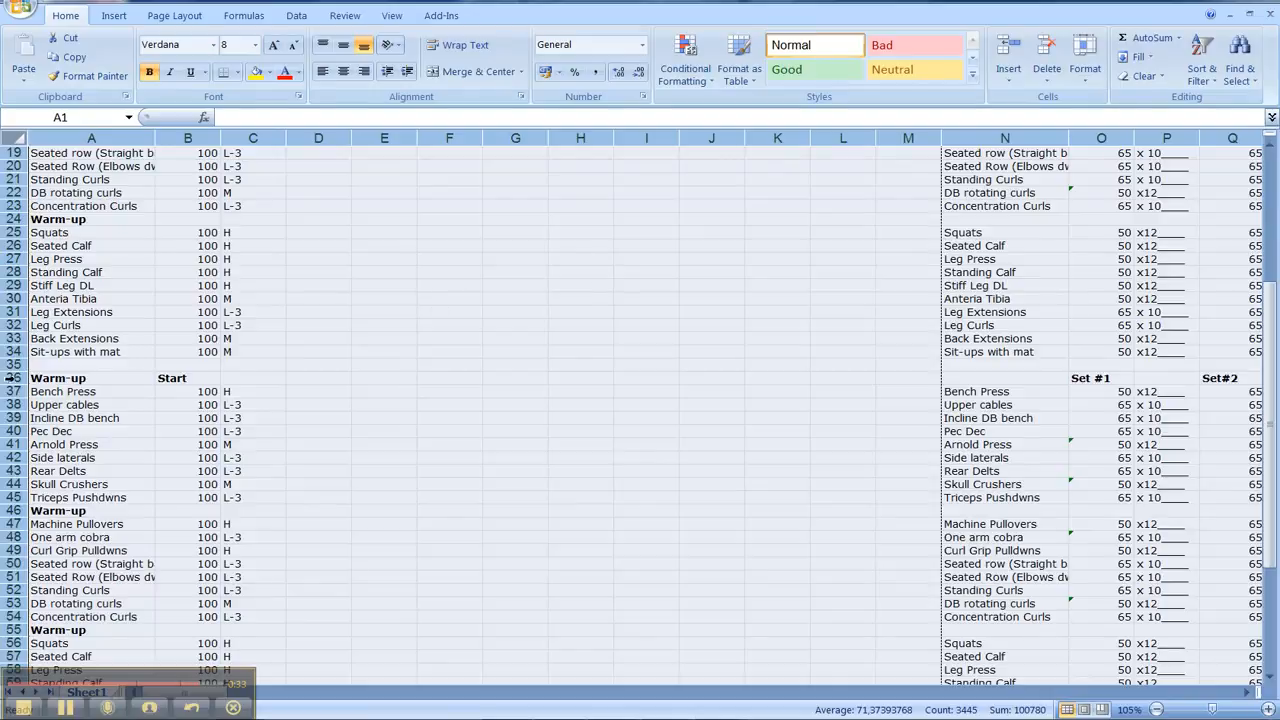
{"action": "left_click", "coordinate": [13, 364]}
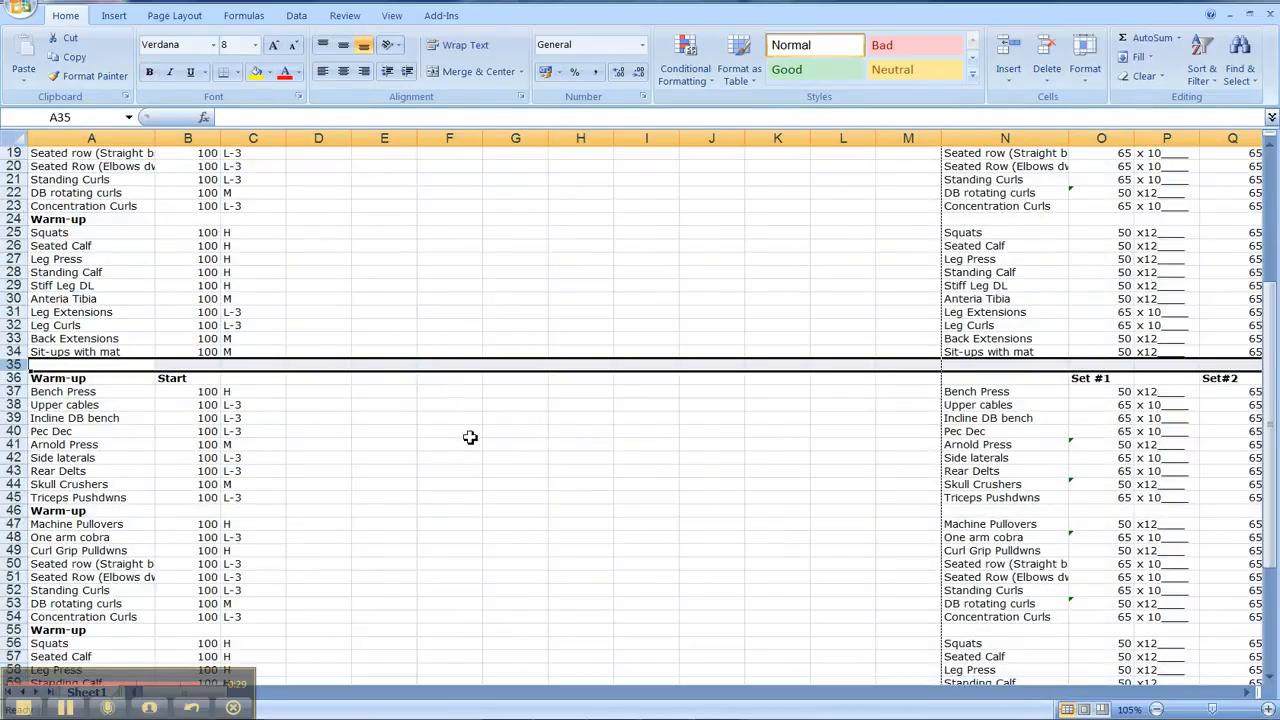
{"action": "scroll", "coordinate": [470, 437], "scroll_direction": "up", "scroll_amount": 6}
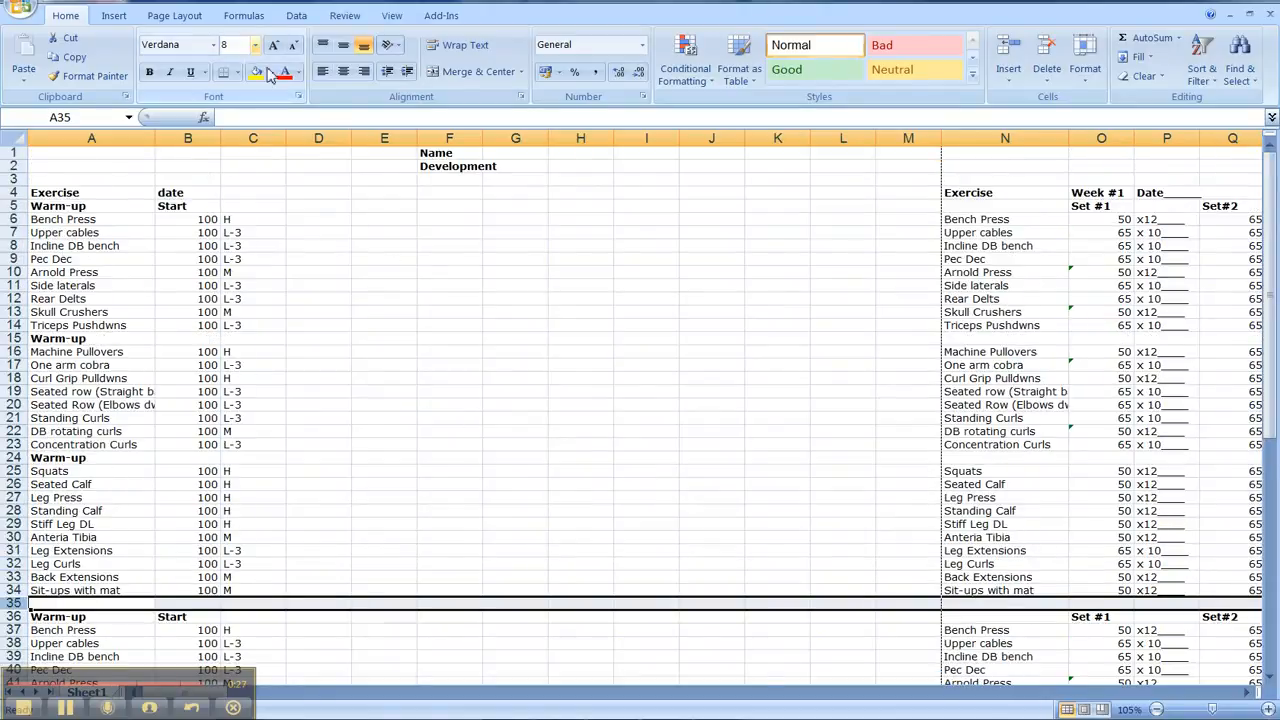
Set the print scaling to 95% of normal size and check the page breaks across both workout blocks
{"action": "left_click", "coordinate": [176, 16]}
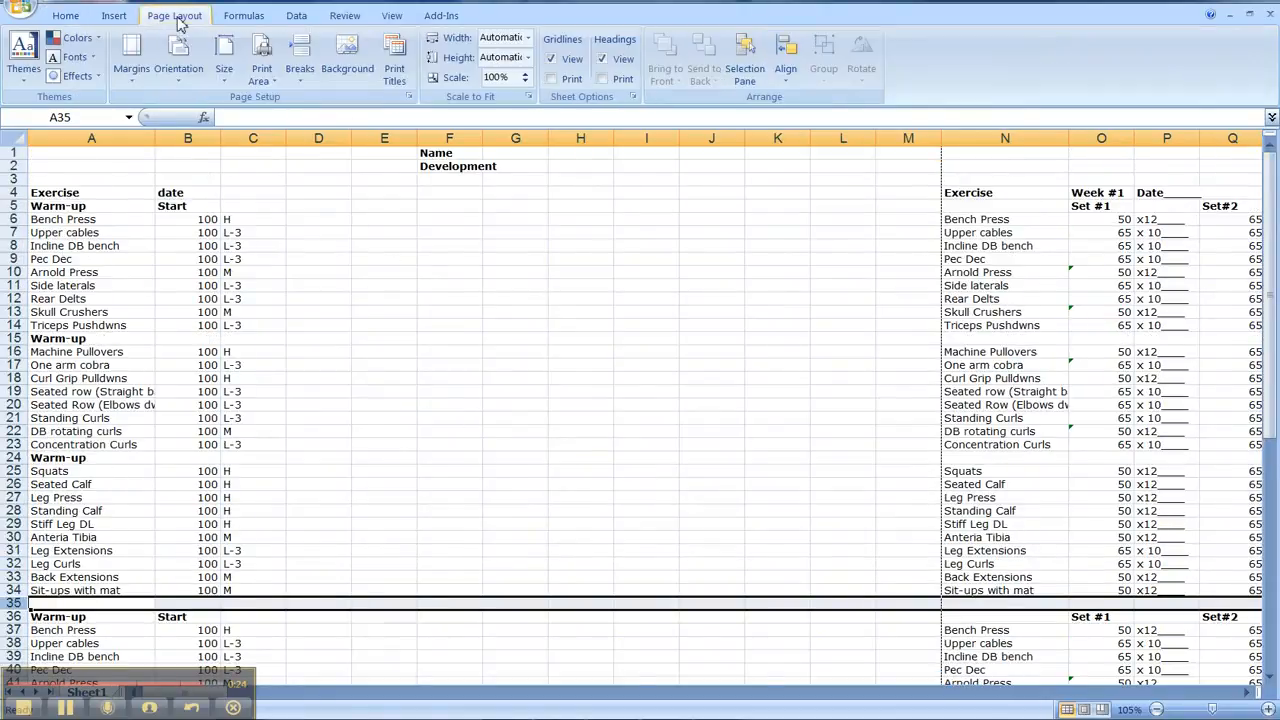
{"action": "left_click", "coordinate": [410, 97]}
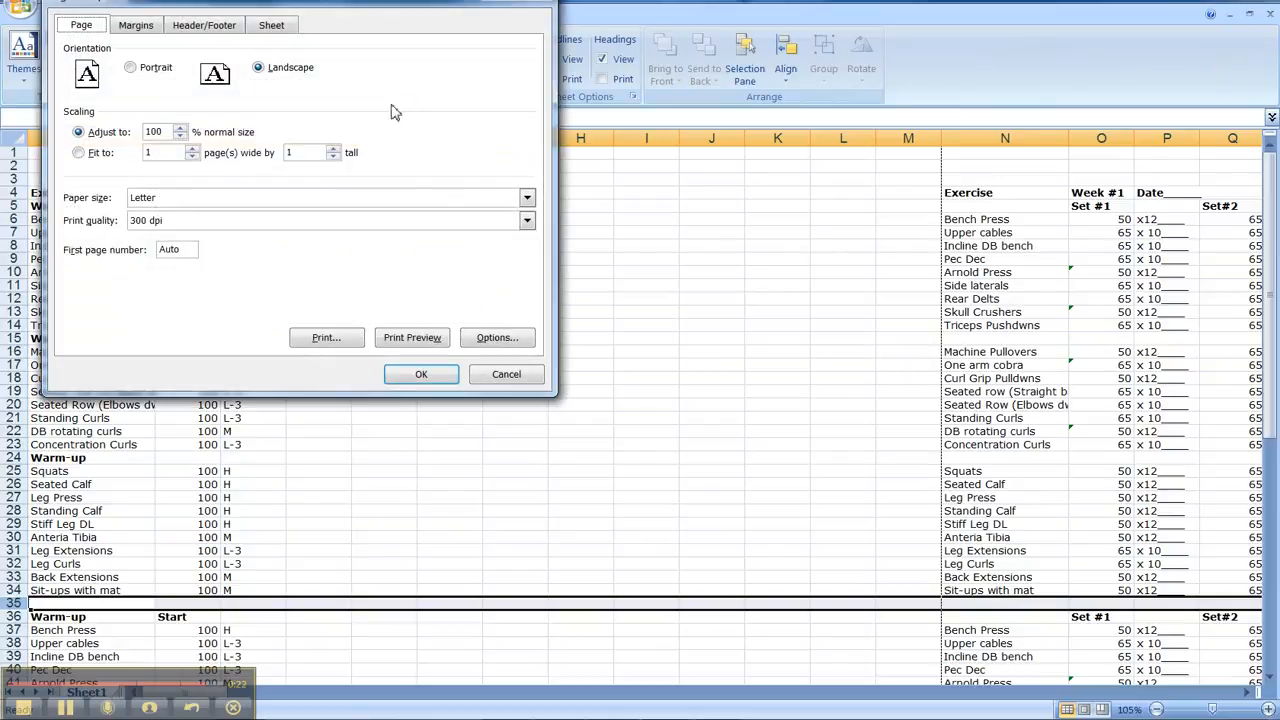
{"action": "left_click", "coordinate": [181, 139]}
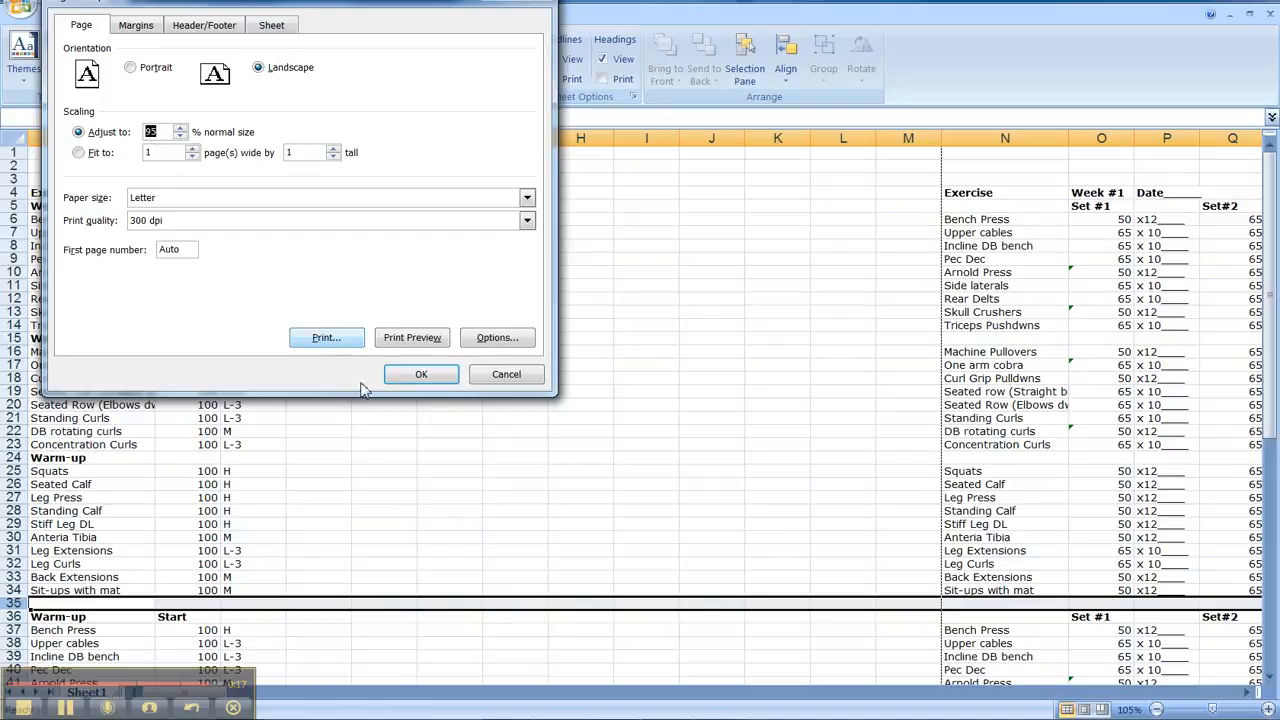
{"action": "left_click", "coordinate": [424, 380]}
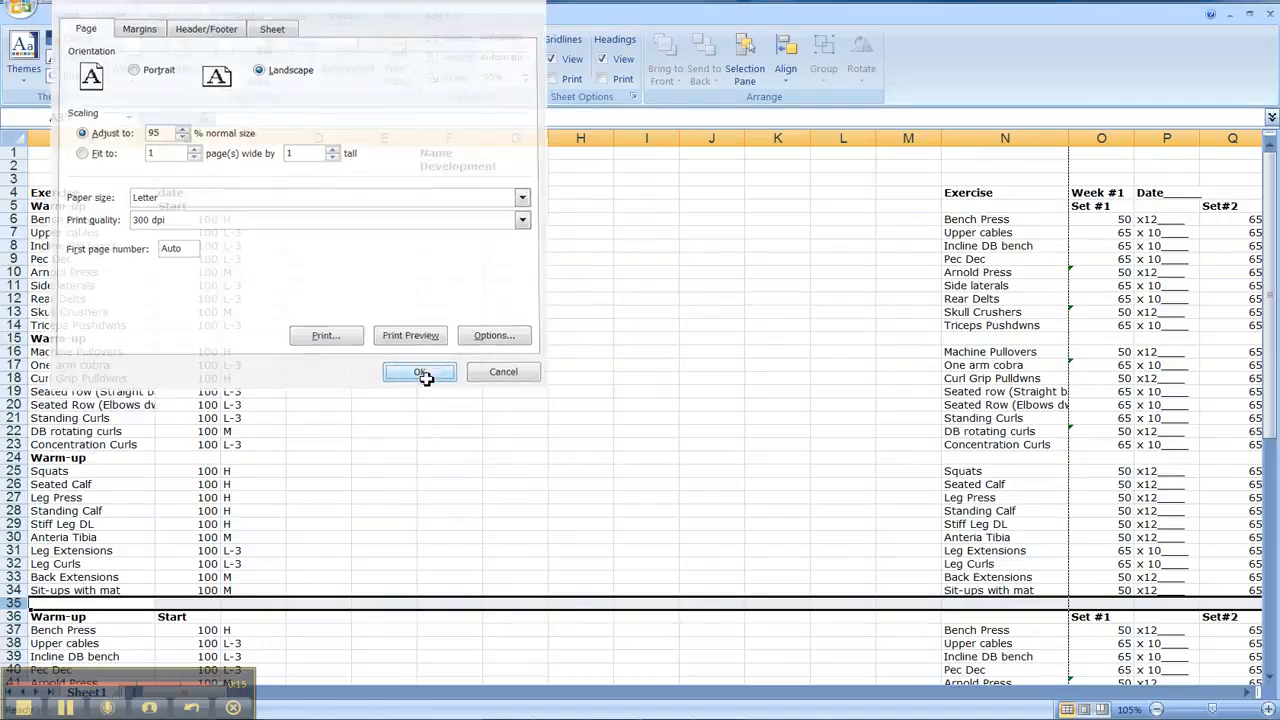
{"action": "scroll", "coordinate": [465, 392], "scroll_direction": "down", "scroll_amount": 11}
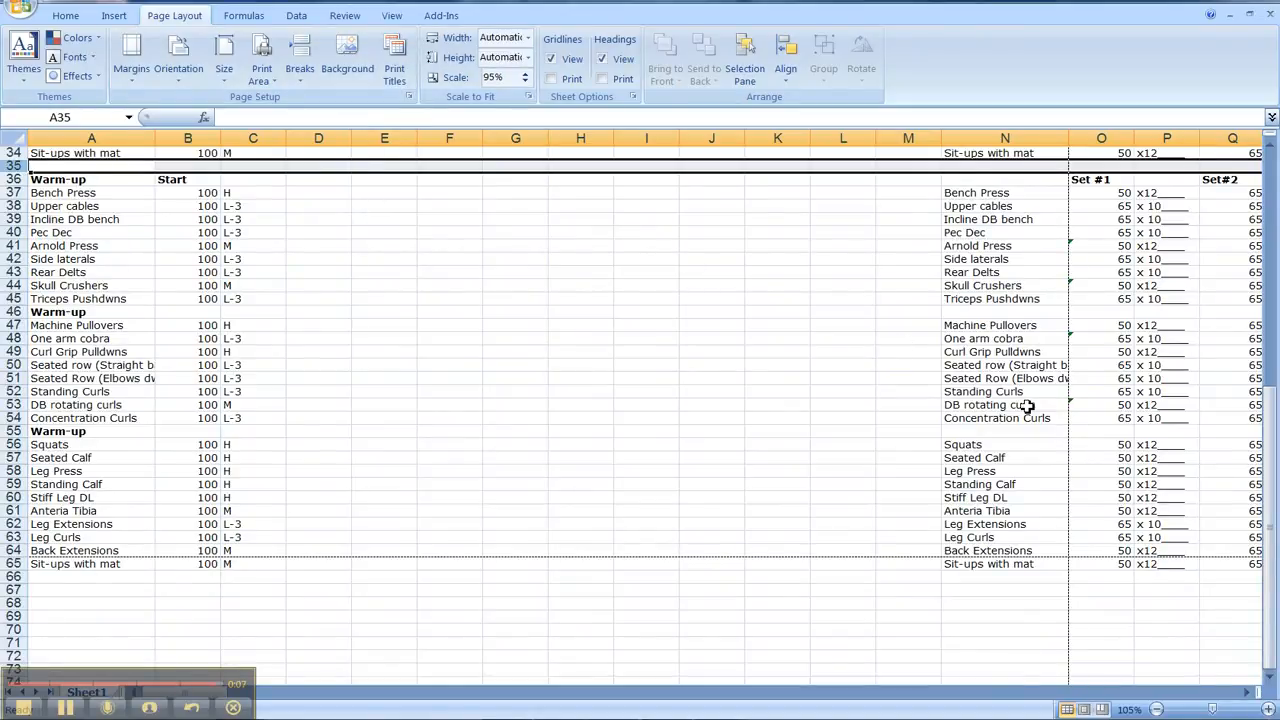
{"action": "scroll", "coordinate": [955, 396], "scroll_direction": "up", "scroll_amount": 7}
{"action": "scroll", "coordinate": [955, 396], "scroll_direction": "up", "scroll_amount": 1}
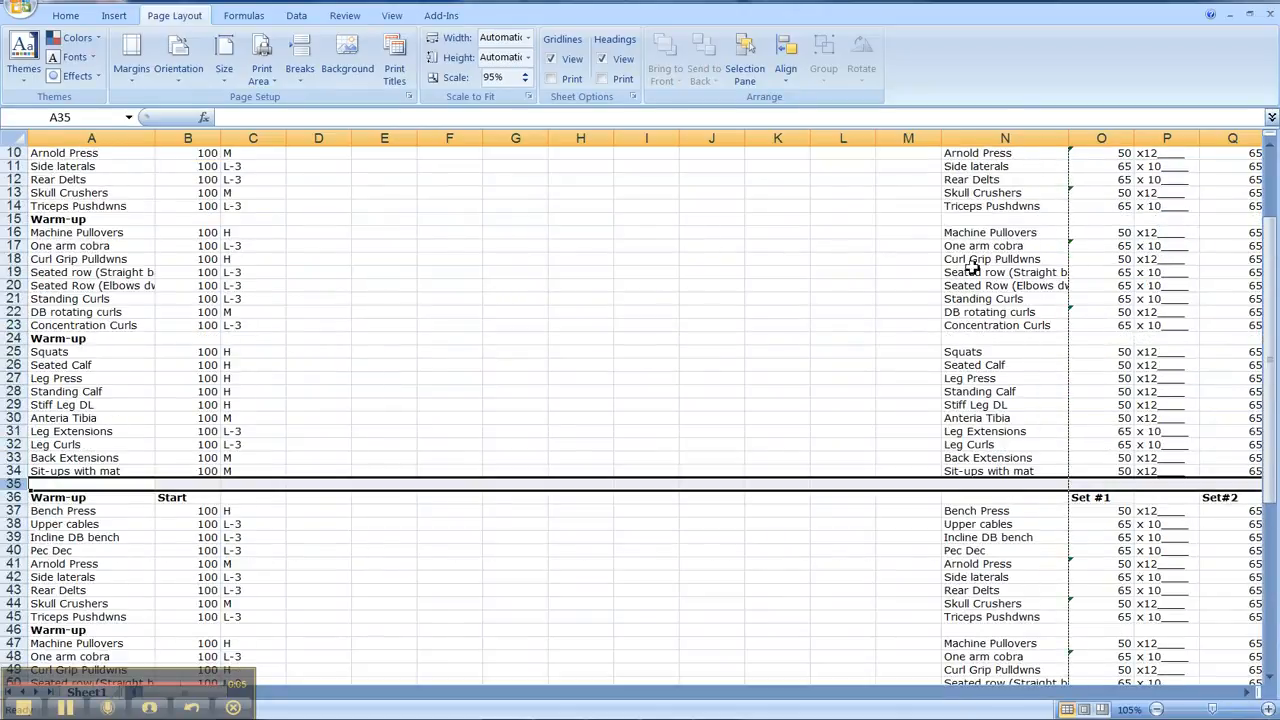
{"action": "scroll", "coordinate": [970, 266], "scroll_direction": "up", "scroll_amount": 3}
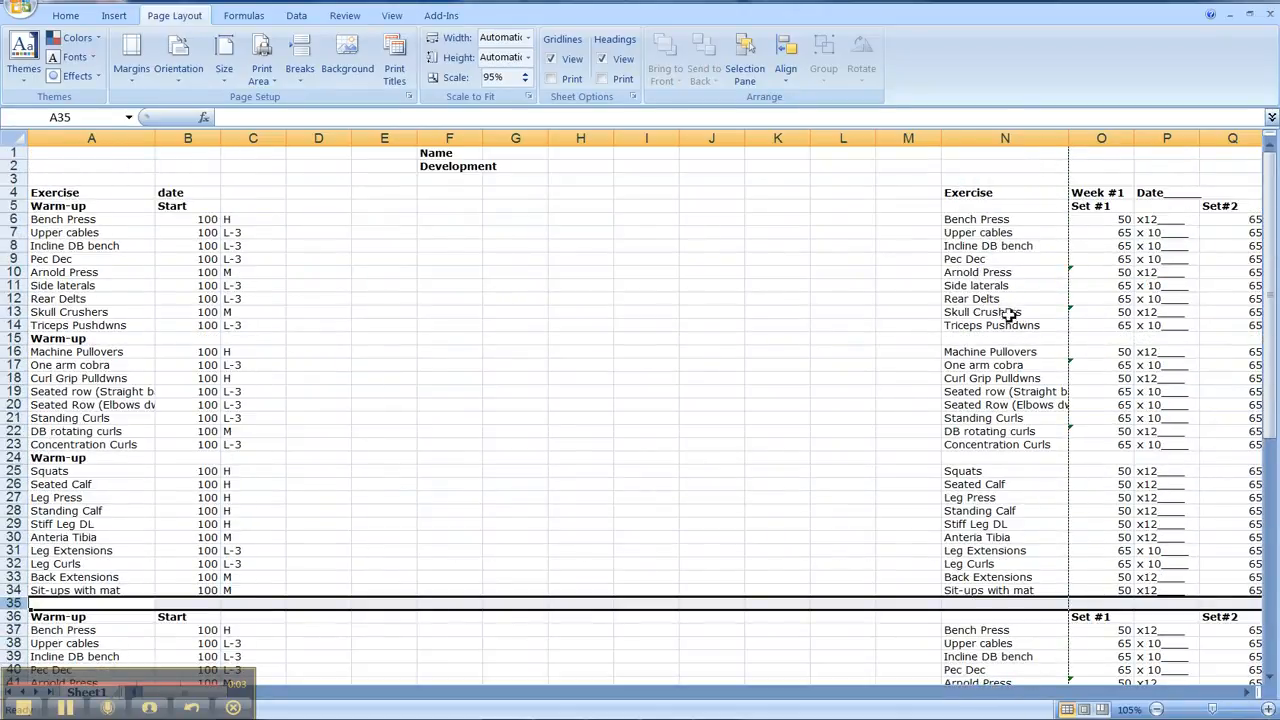